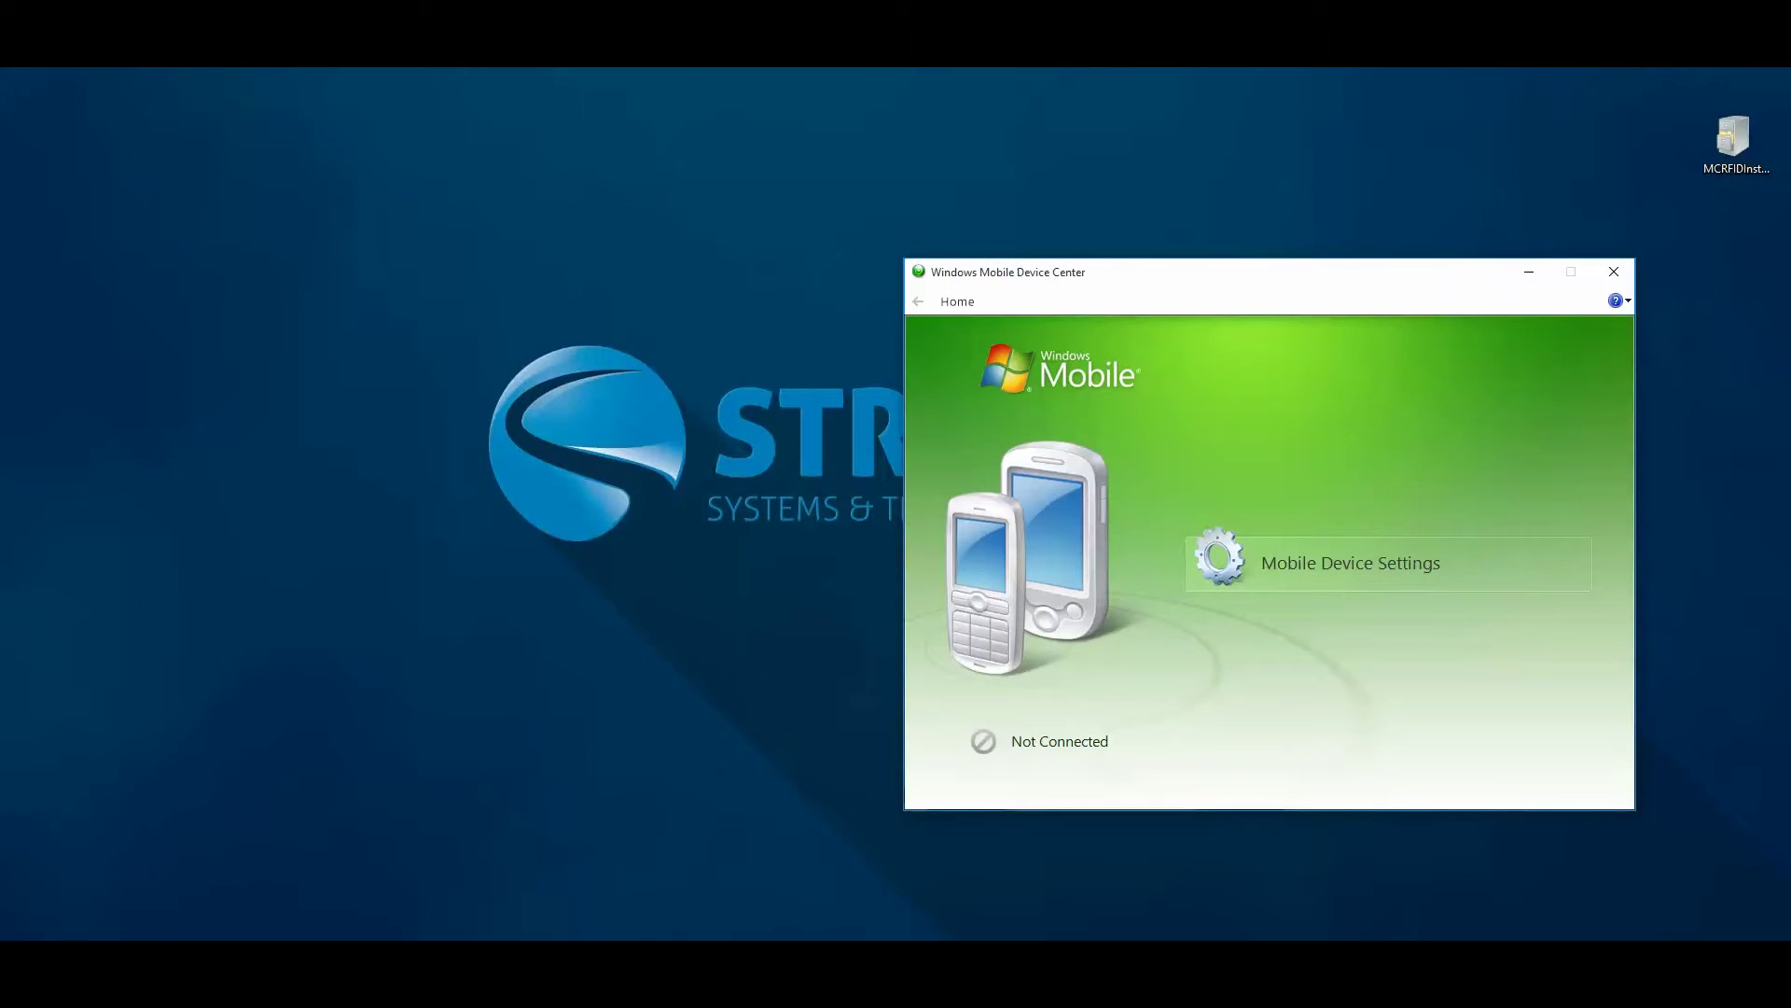
Connect to the mobile device in Windows Mobile Device Center without setting it up
left_click(1725, 154)
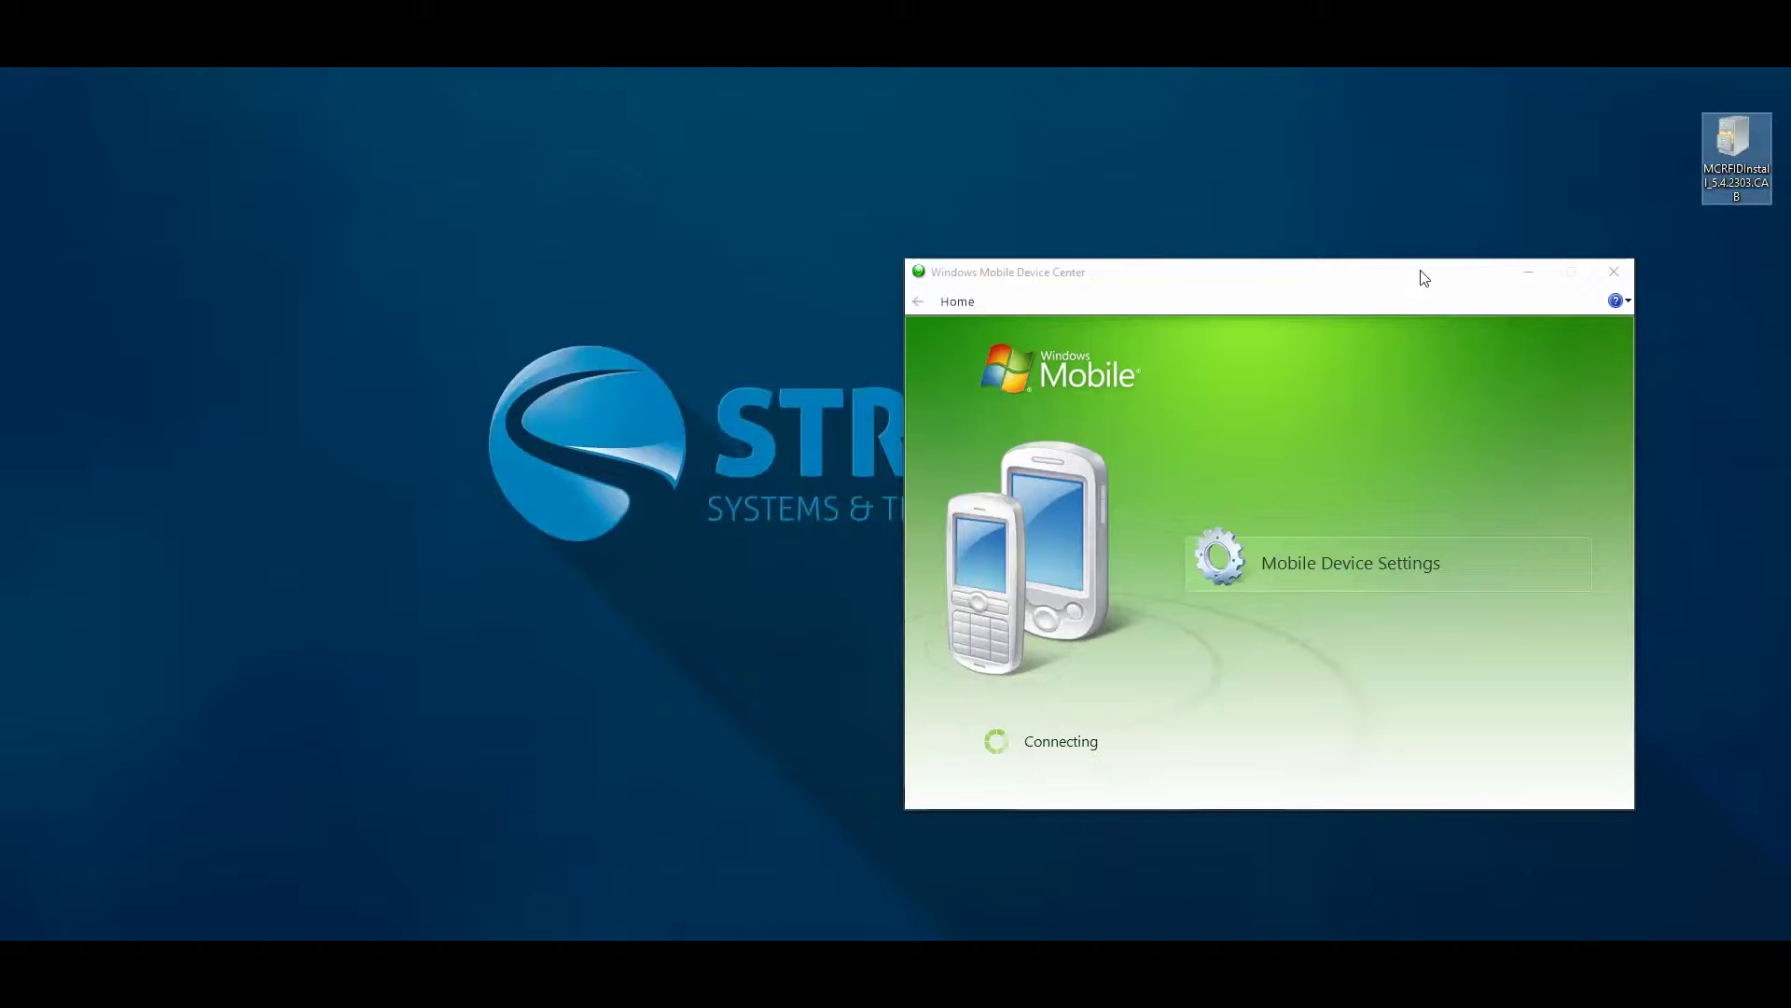
left_click(1382, 280)
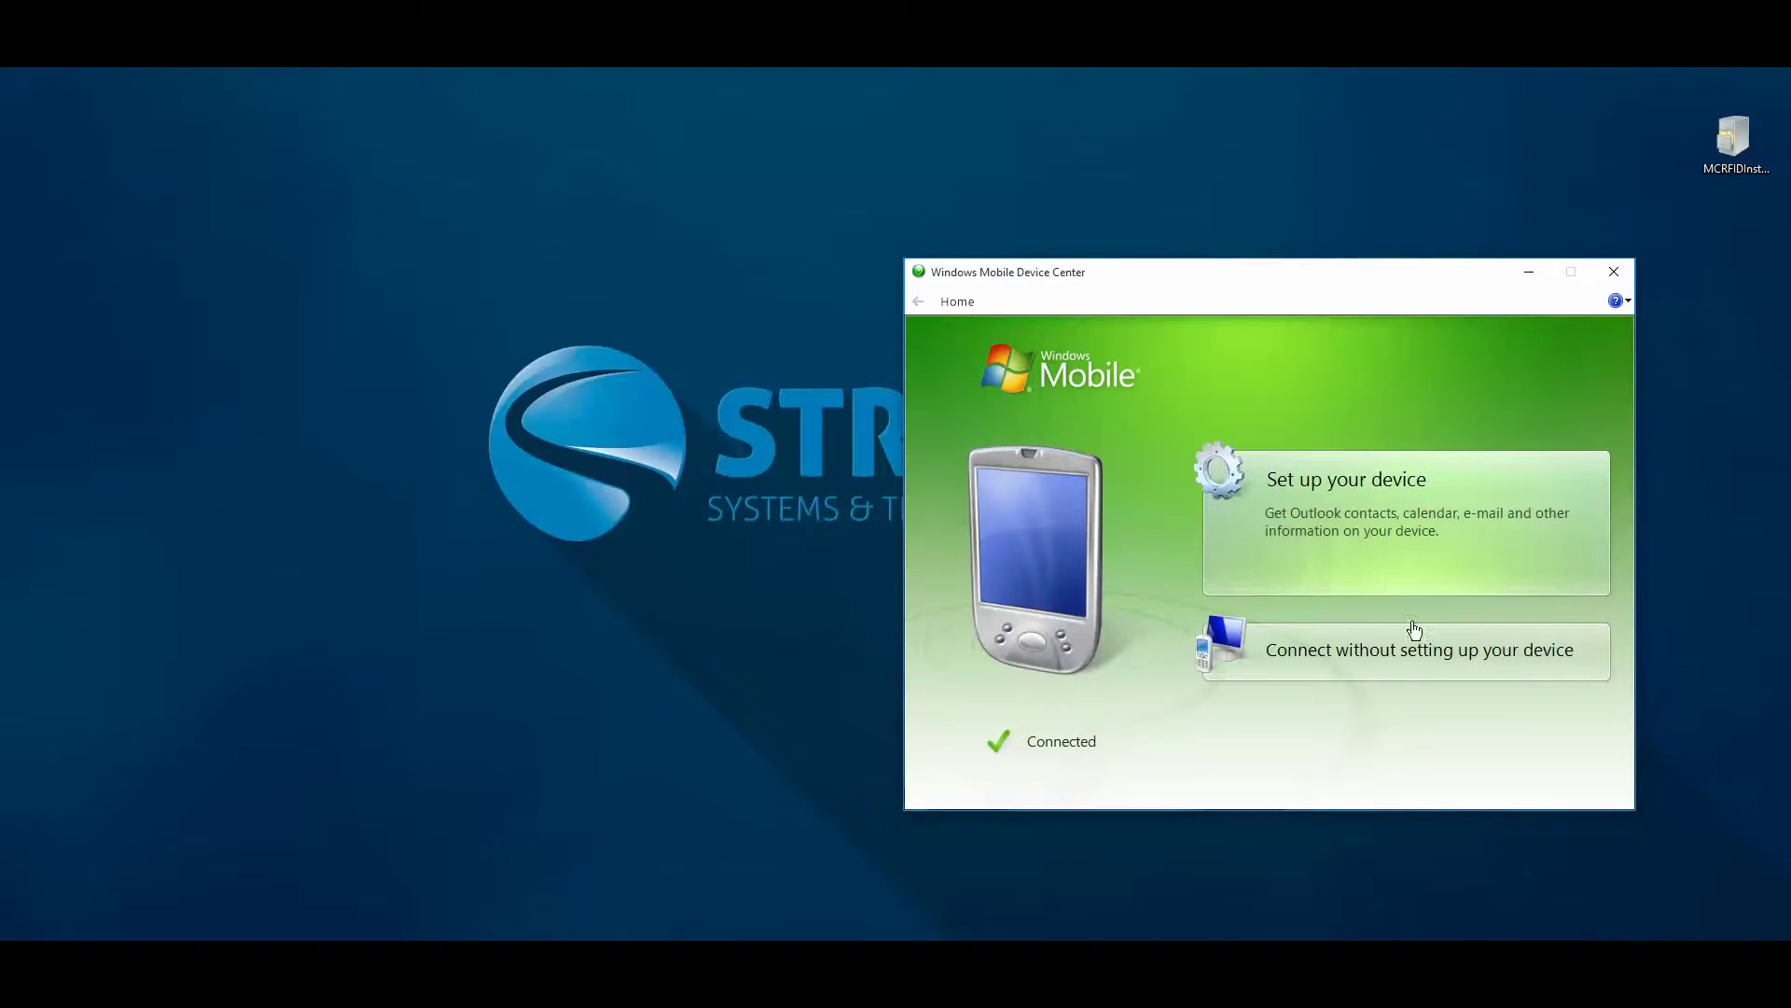
left_click(1422, 670)
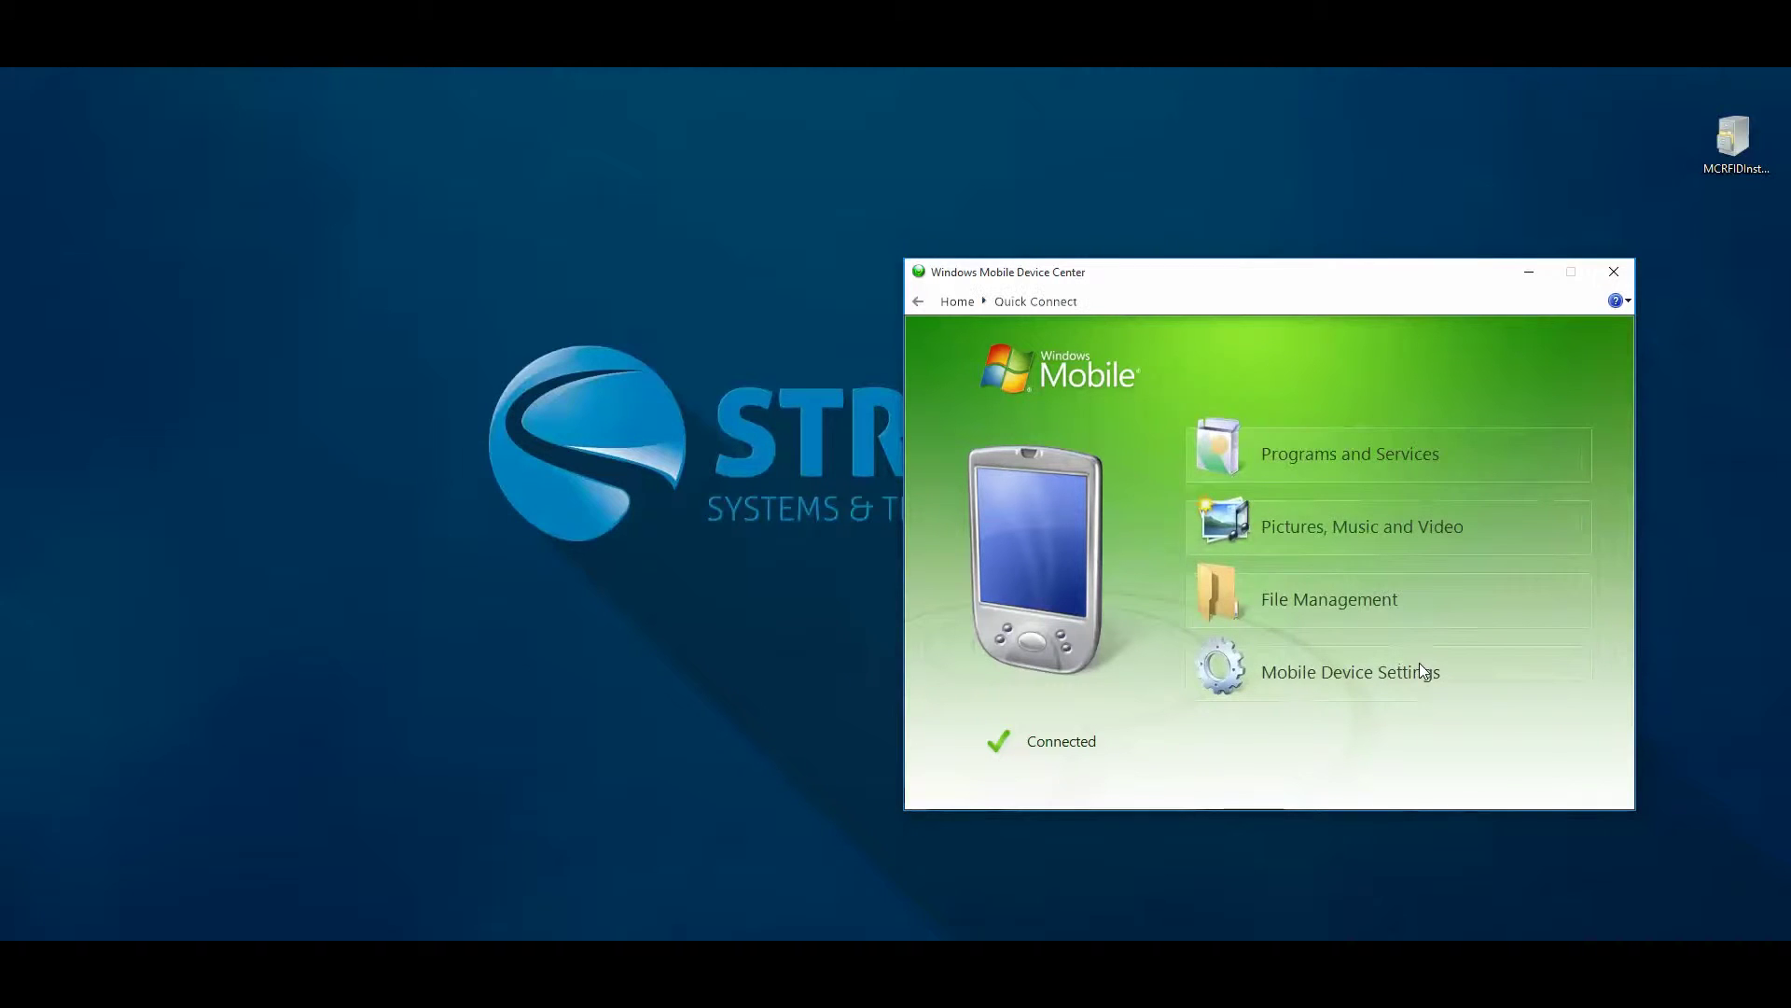
Browse the contents of the connected Pocket_PC device and open its Application folder
mouse_move(1436, 602)
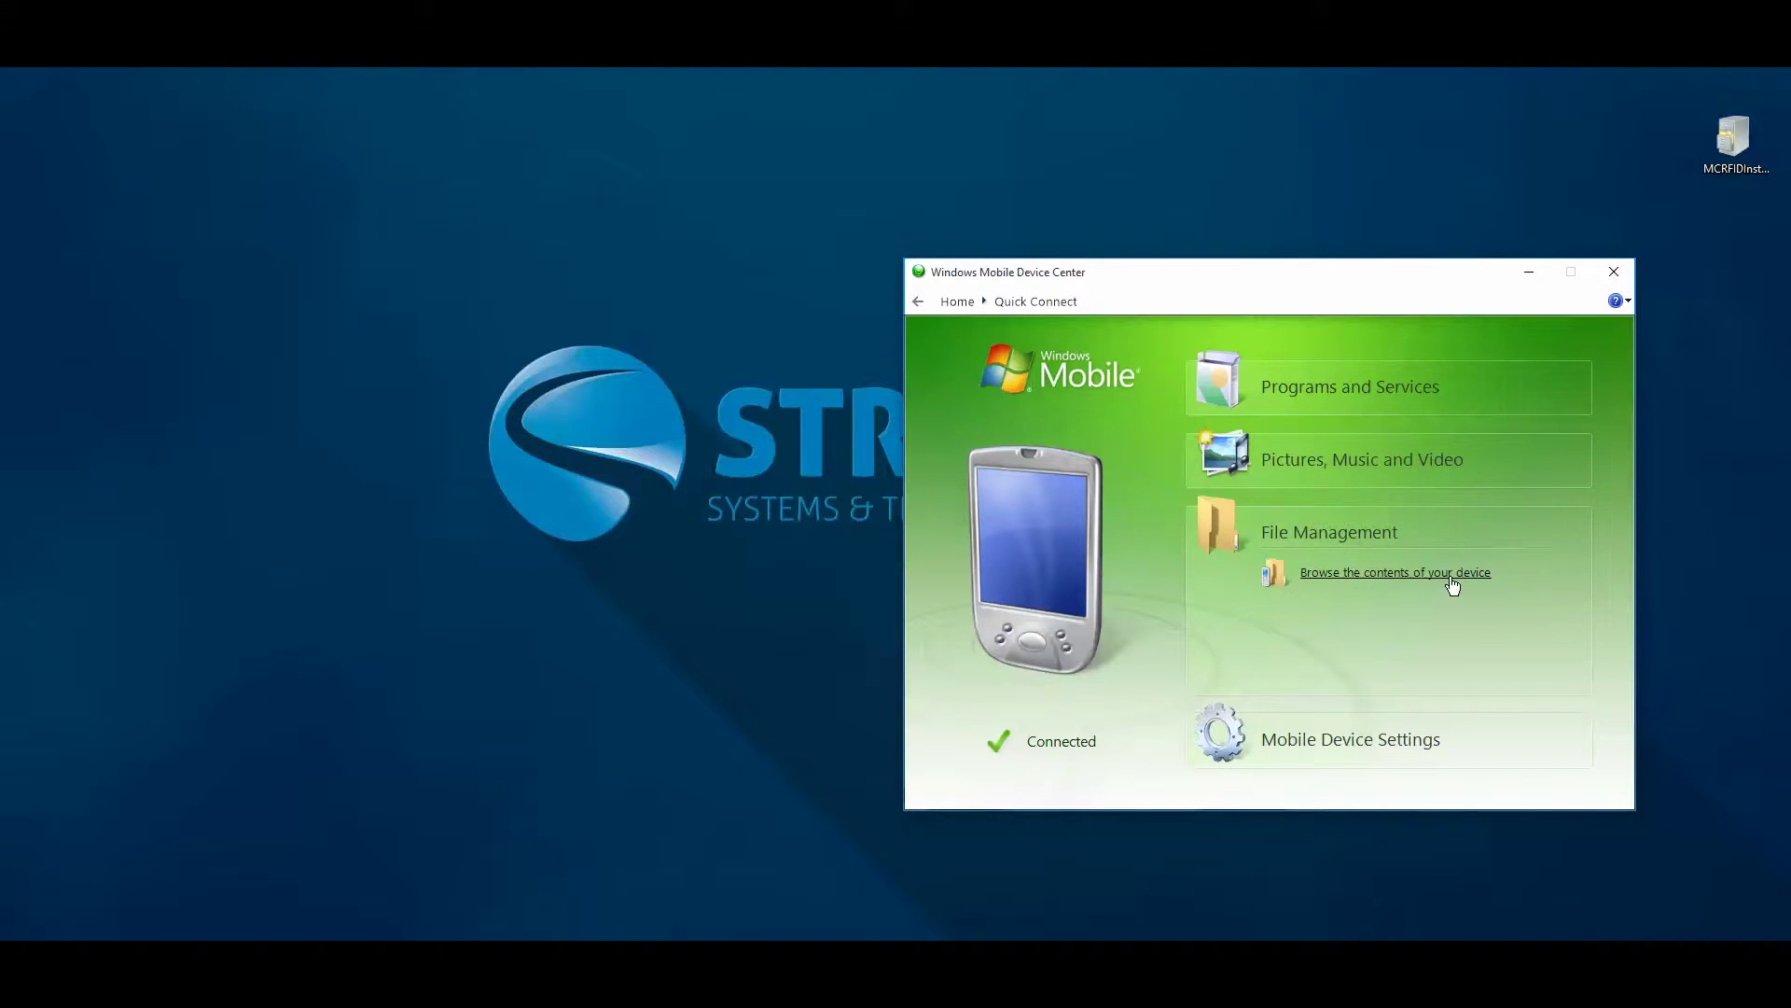
left_click(1454, 574)
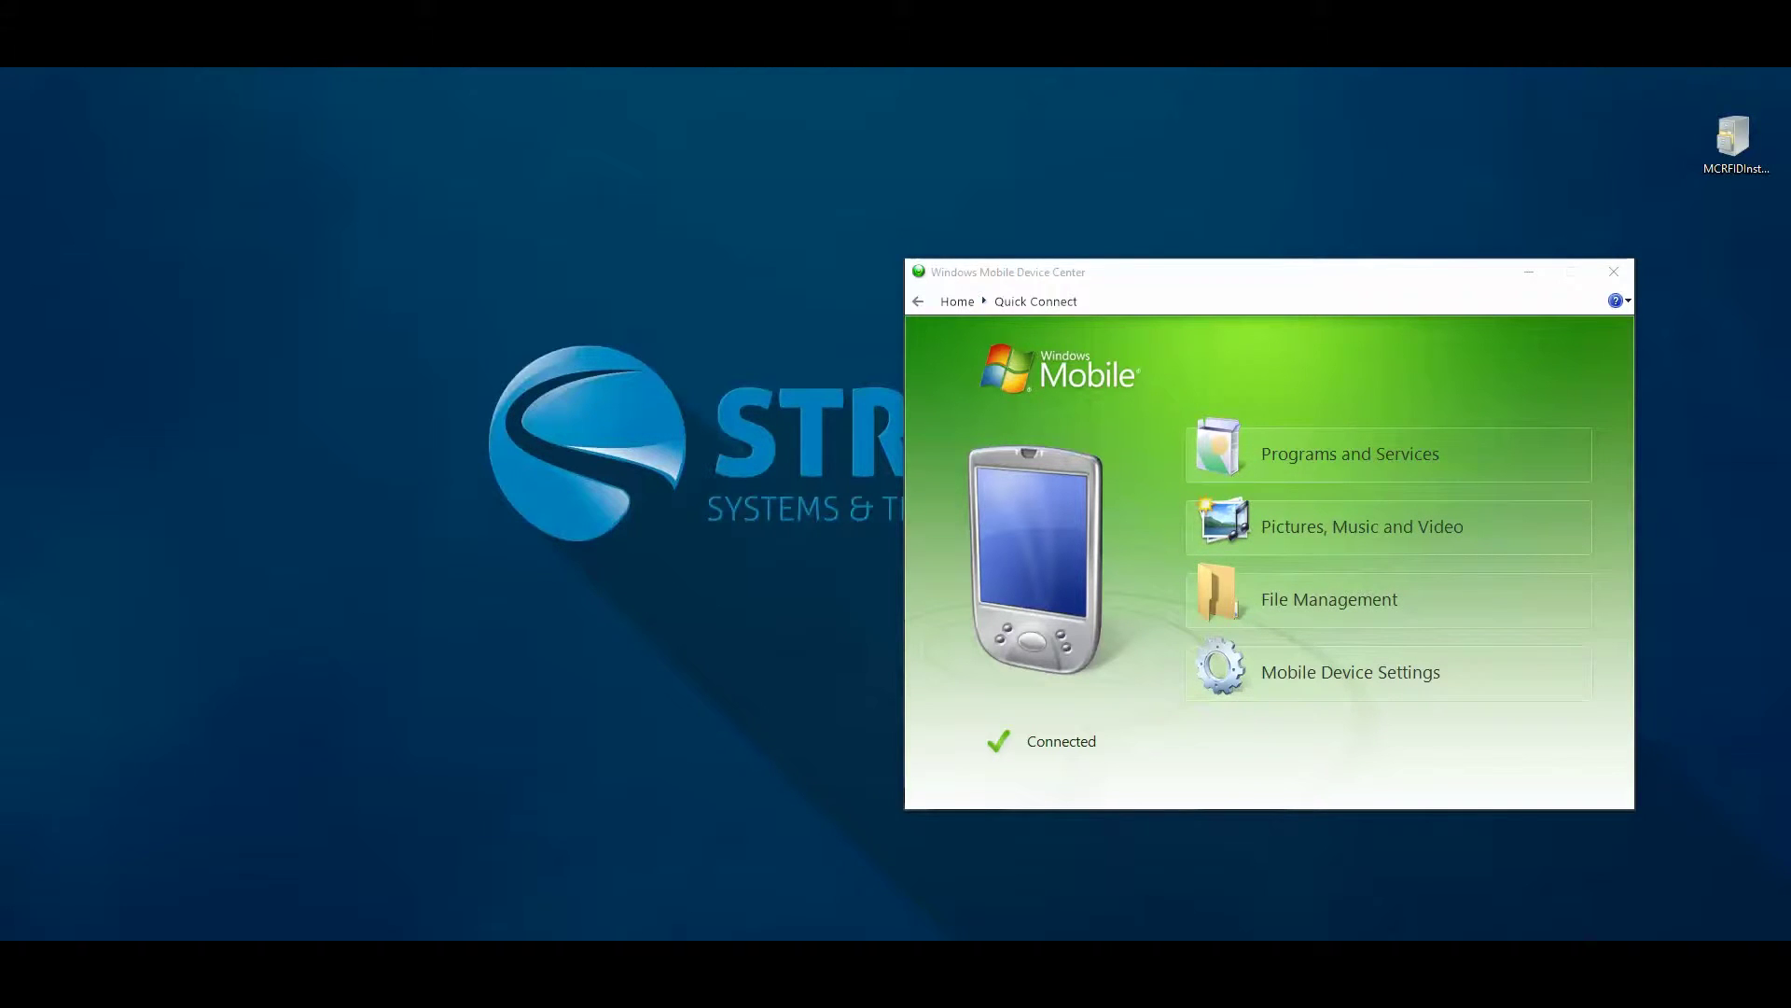
left_click_drag(1004, 306, 744, 292)
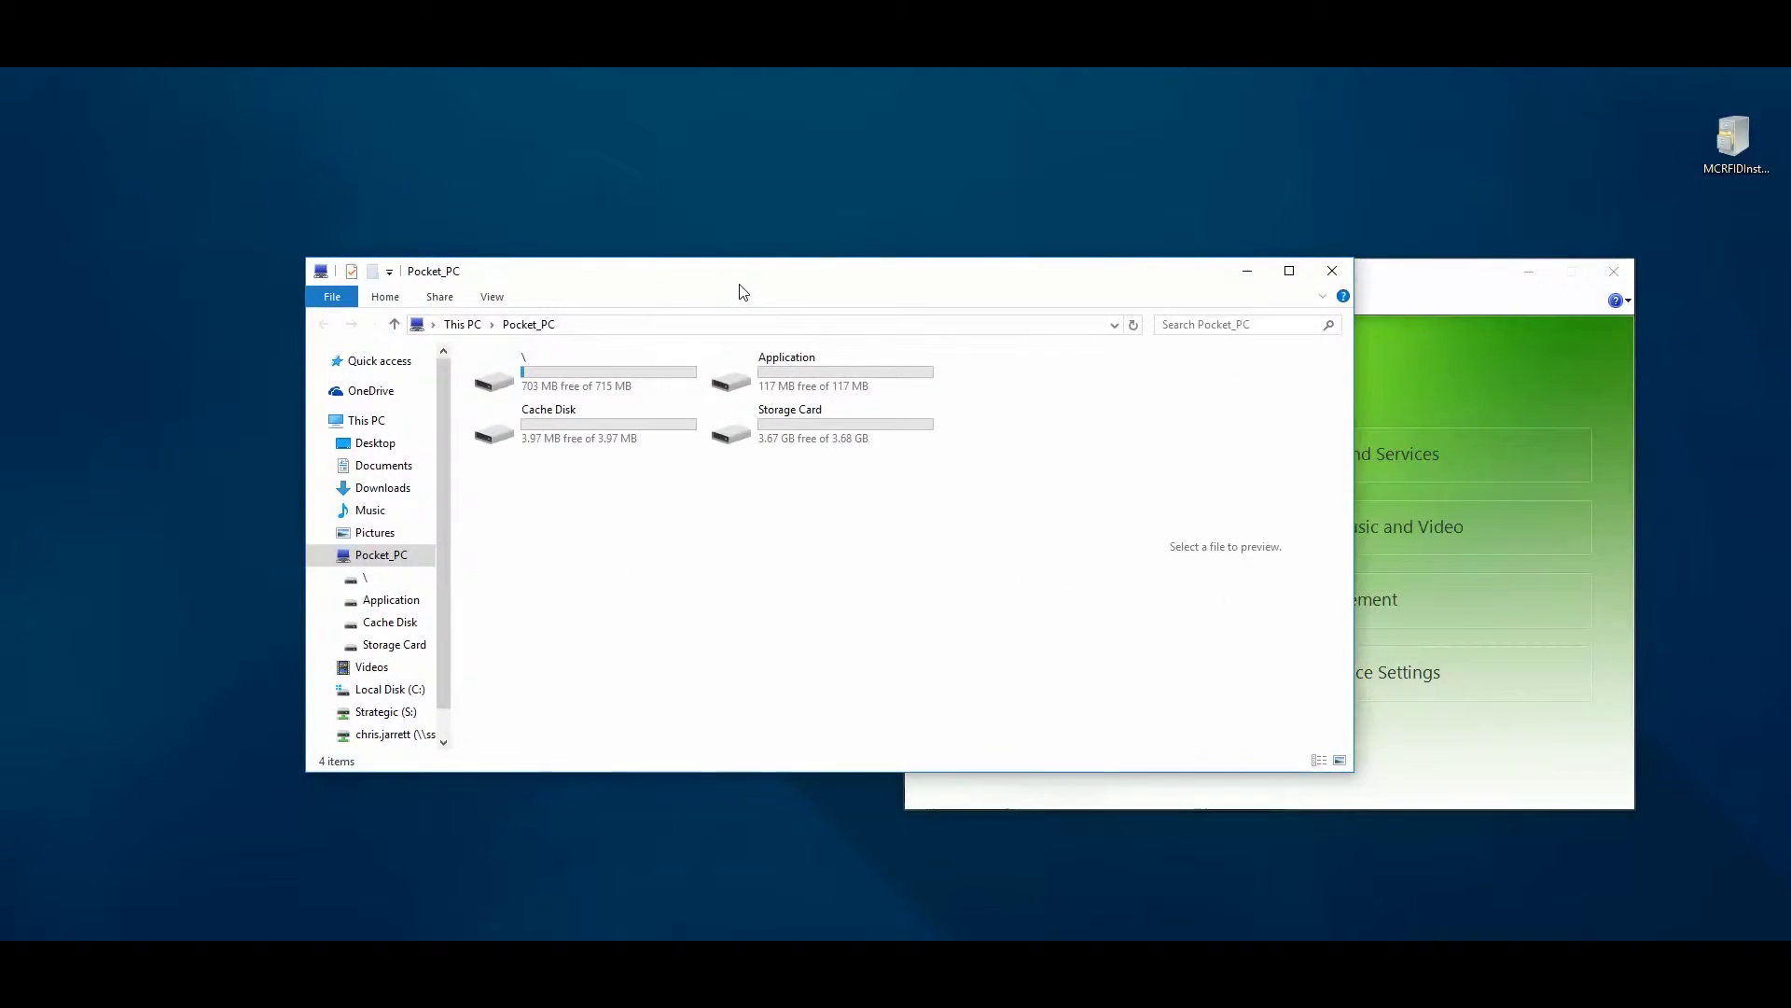
double_click(813, 374)
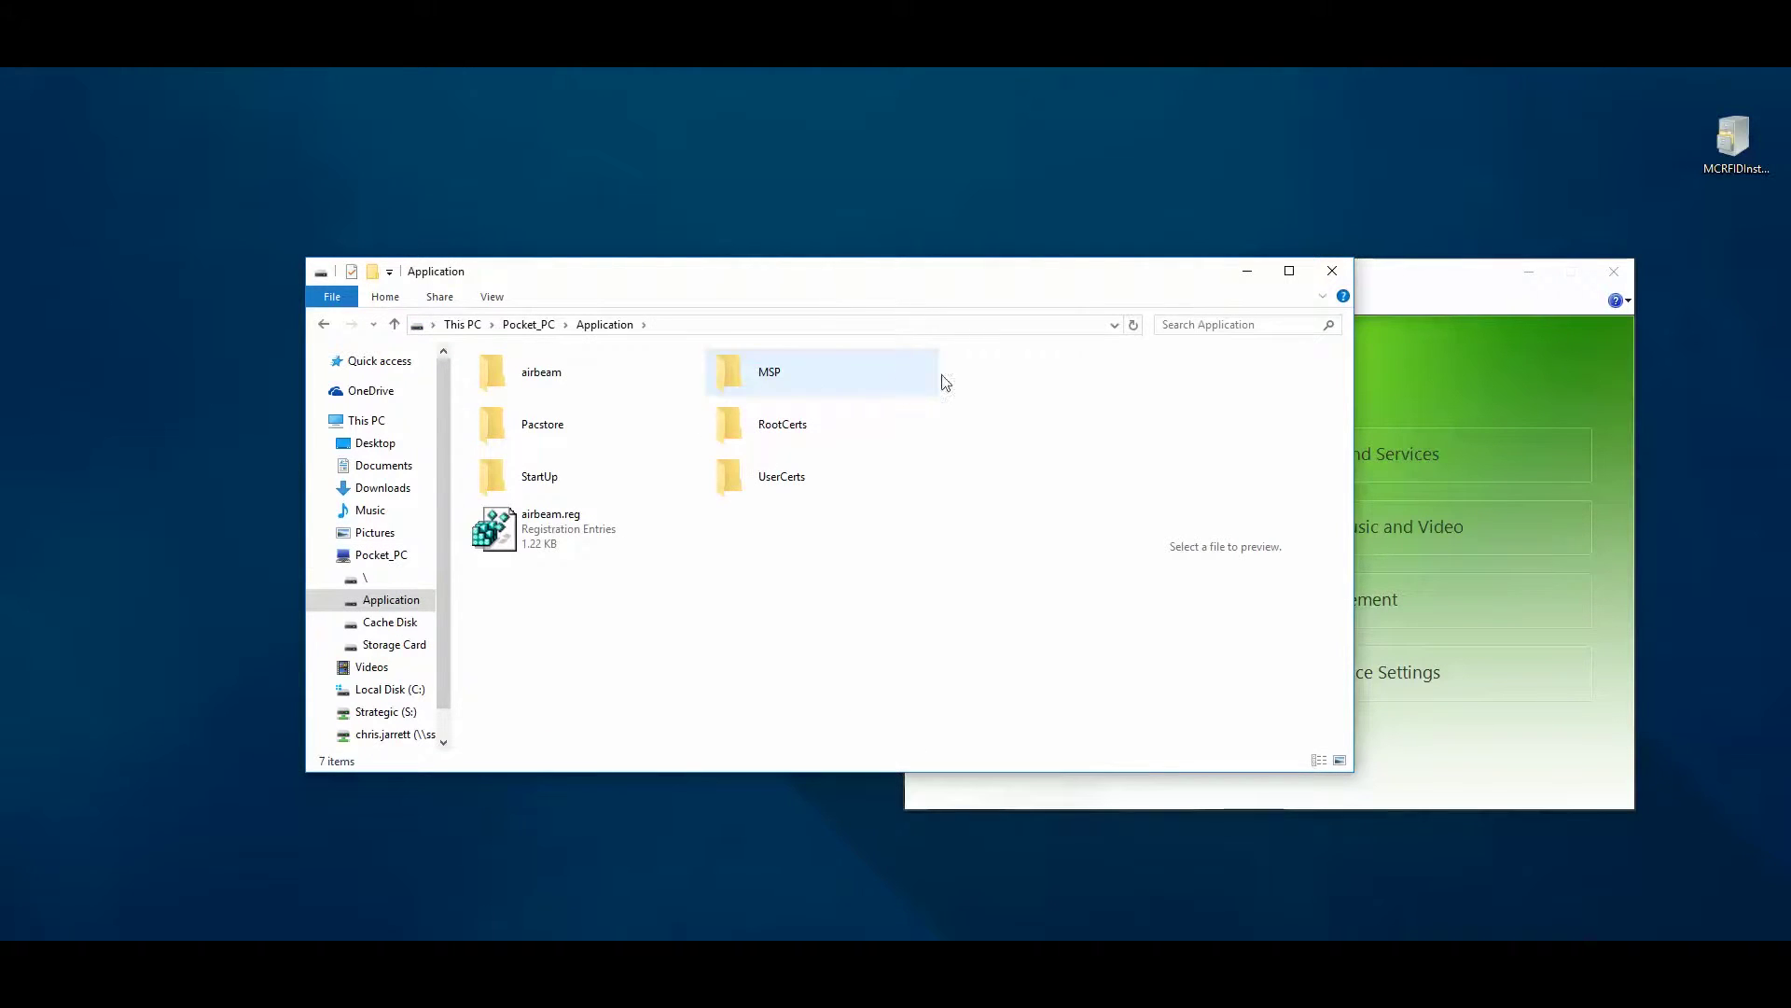
Copy MCRFIDInstall_5.4.2303.CAB from the desktop into the device's Application folder
left_click(1731, 150)
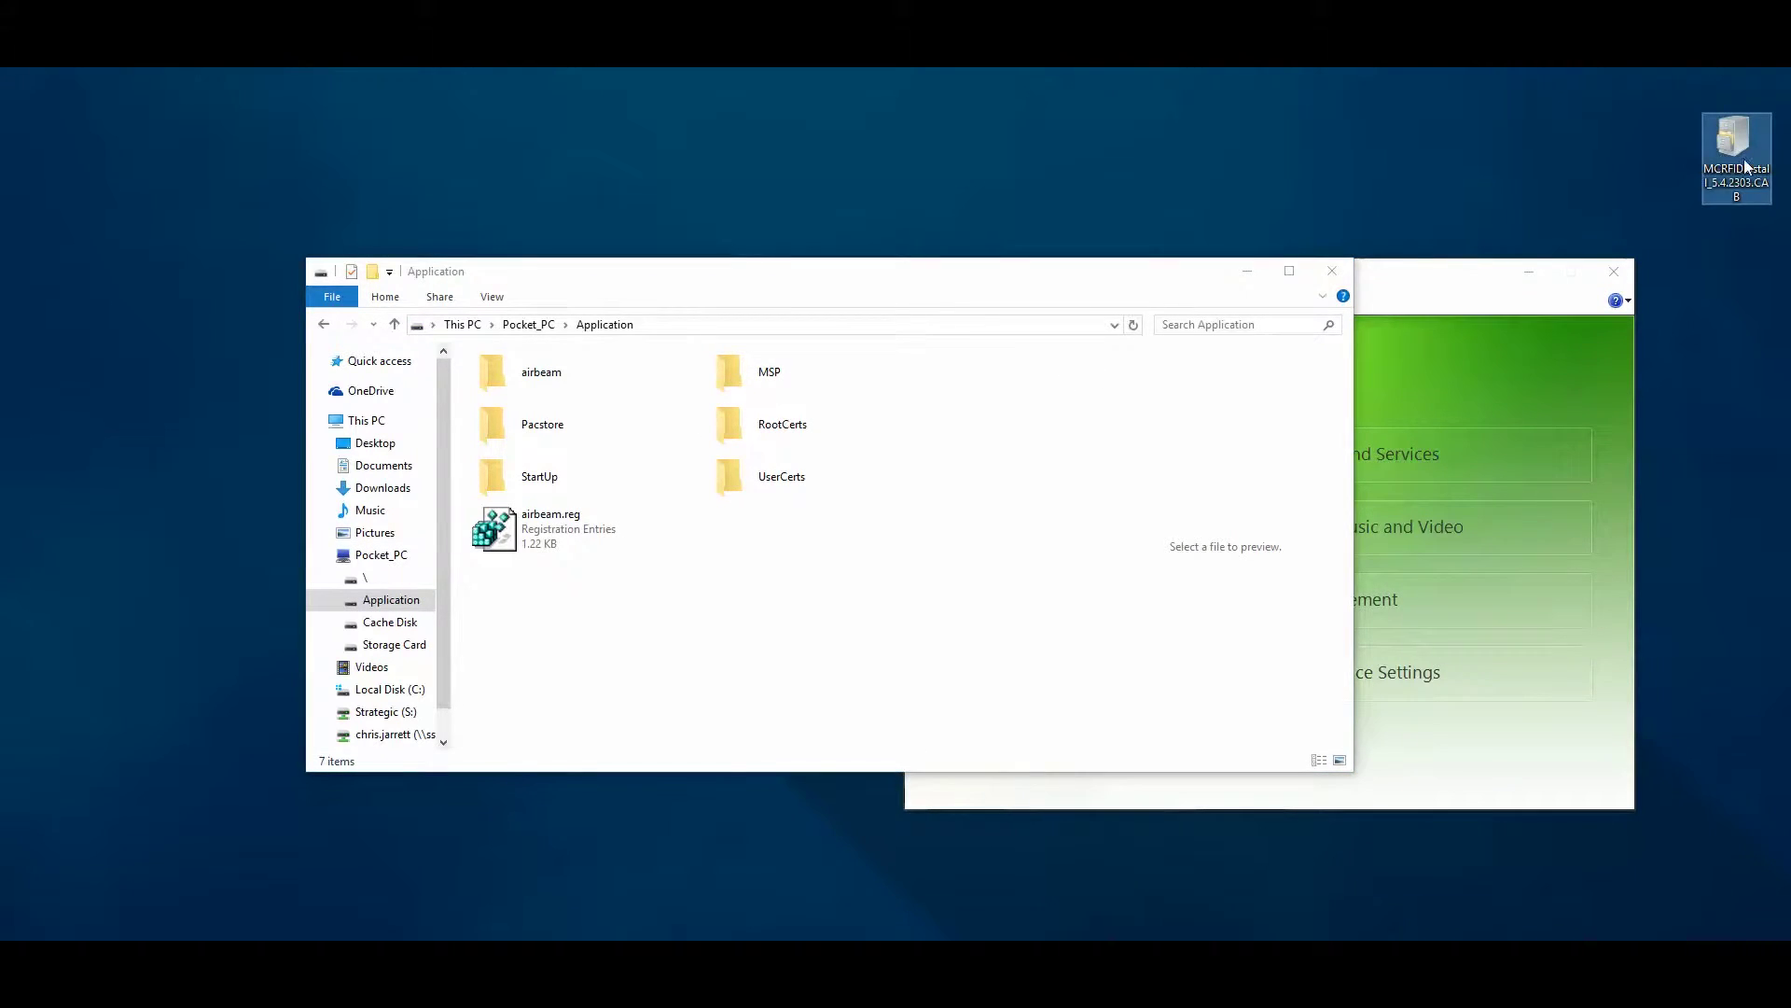
right_click(1762, 162)
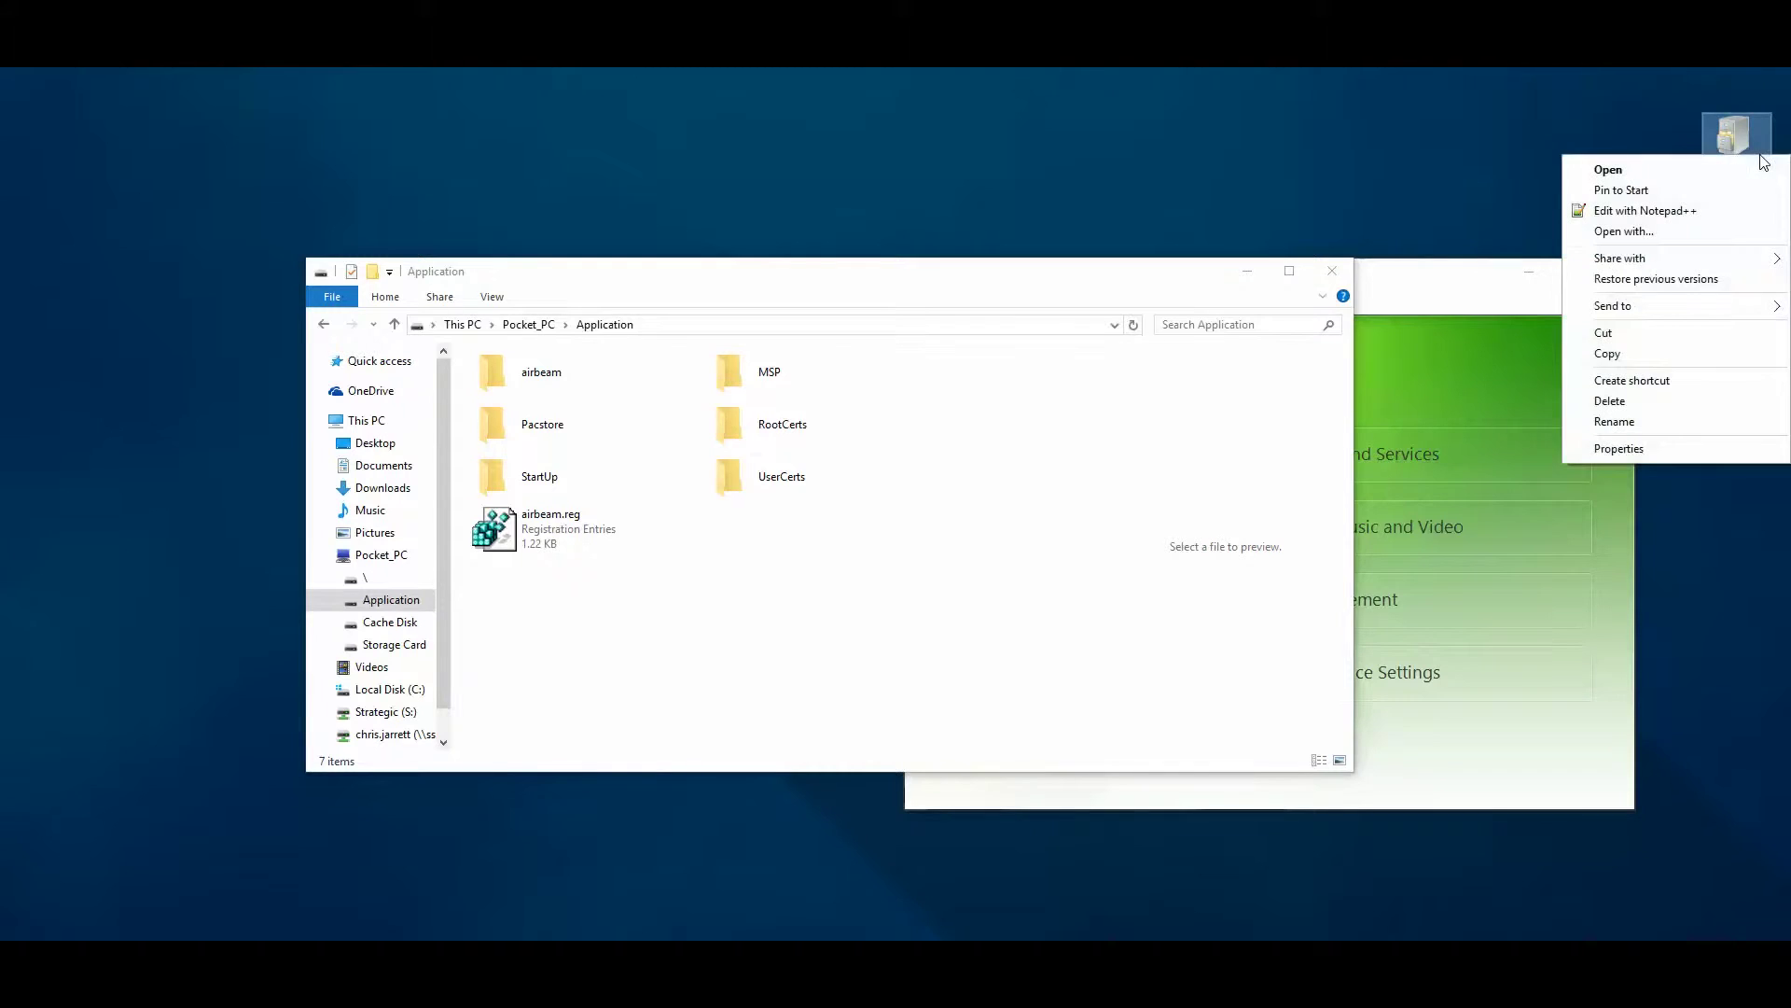
left_click(1685, 353)
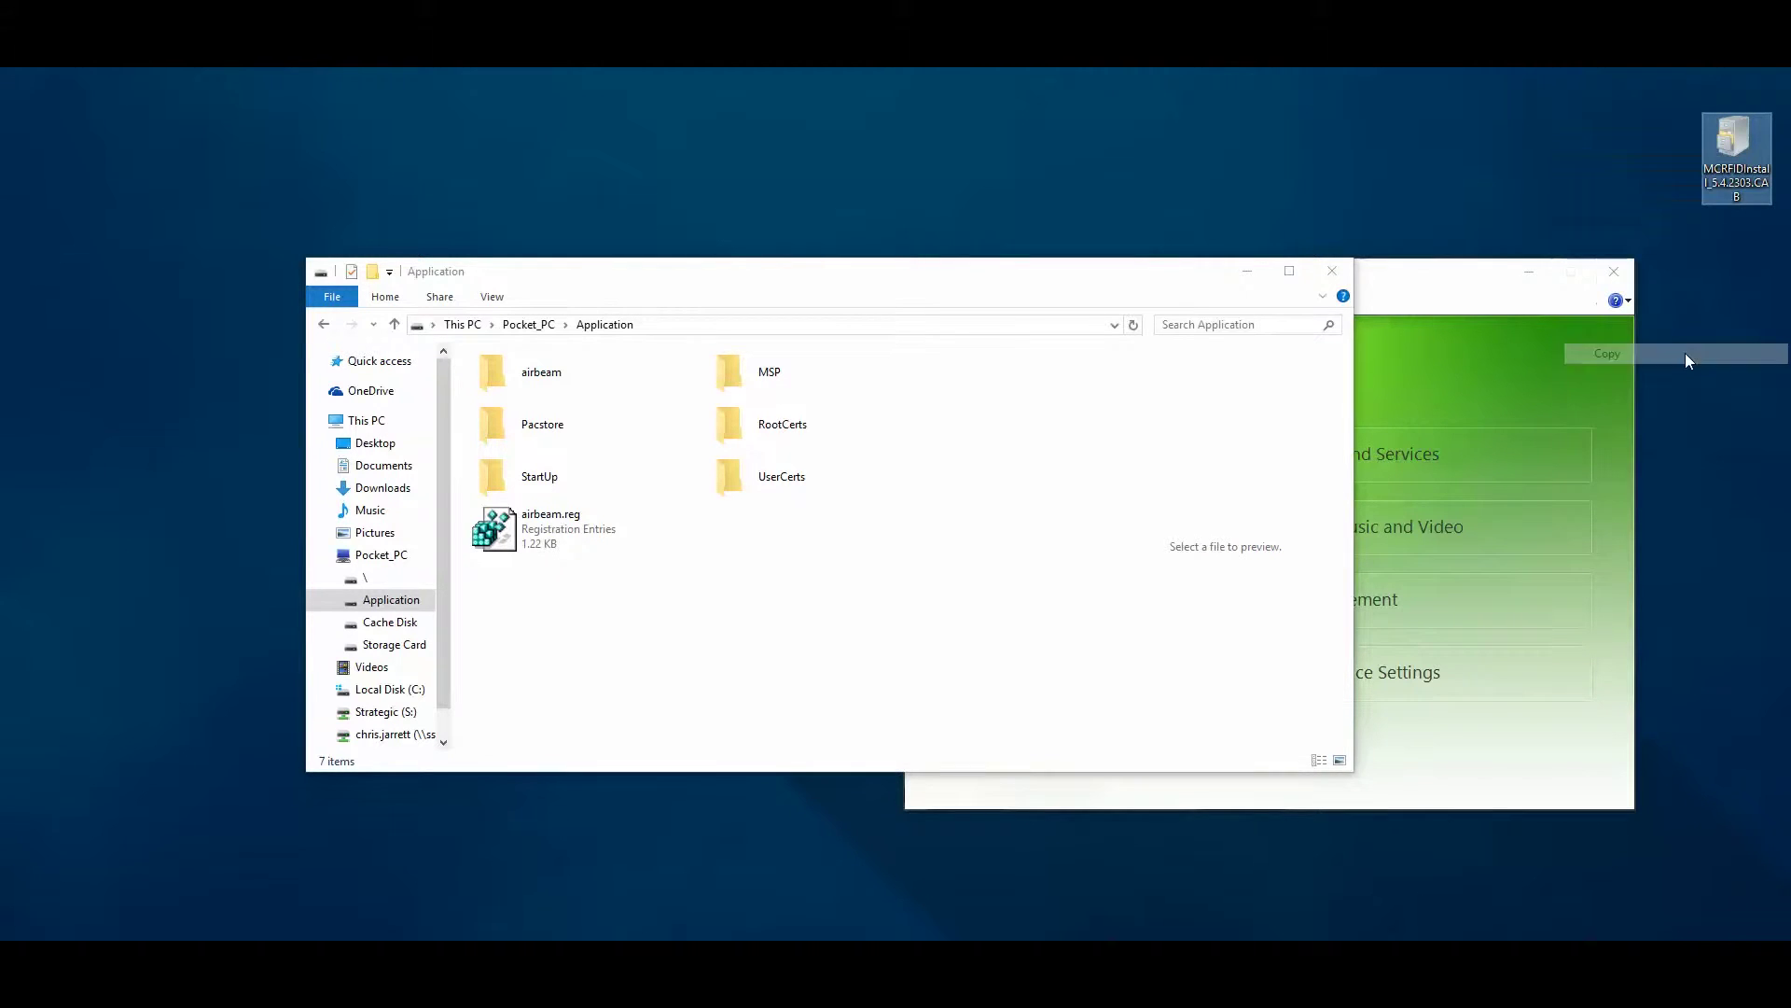
right_click(788, 562)
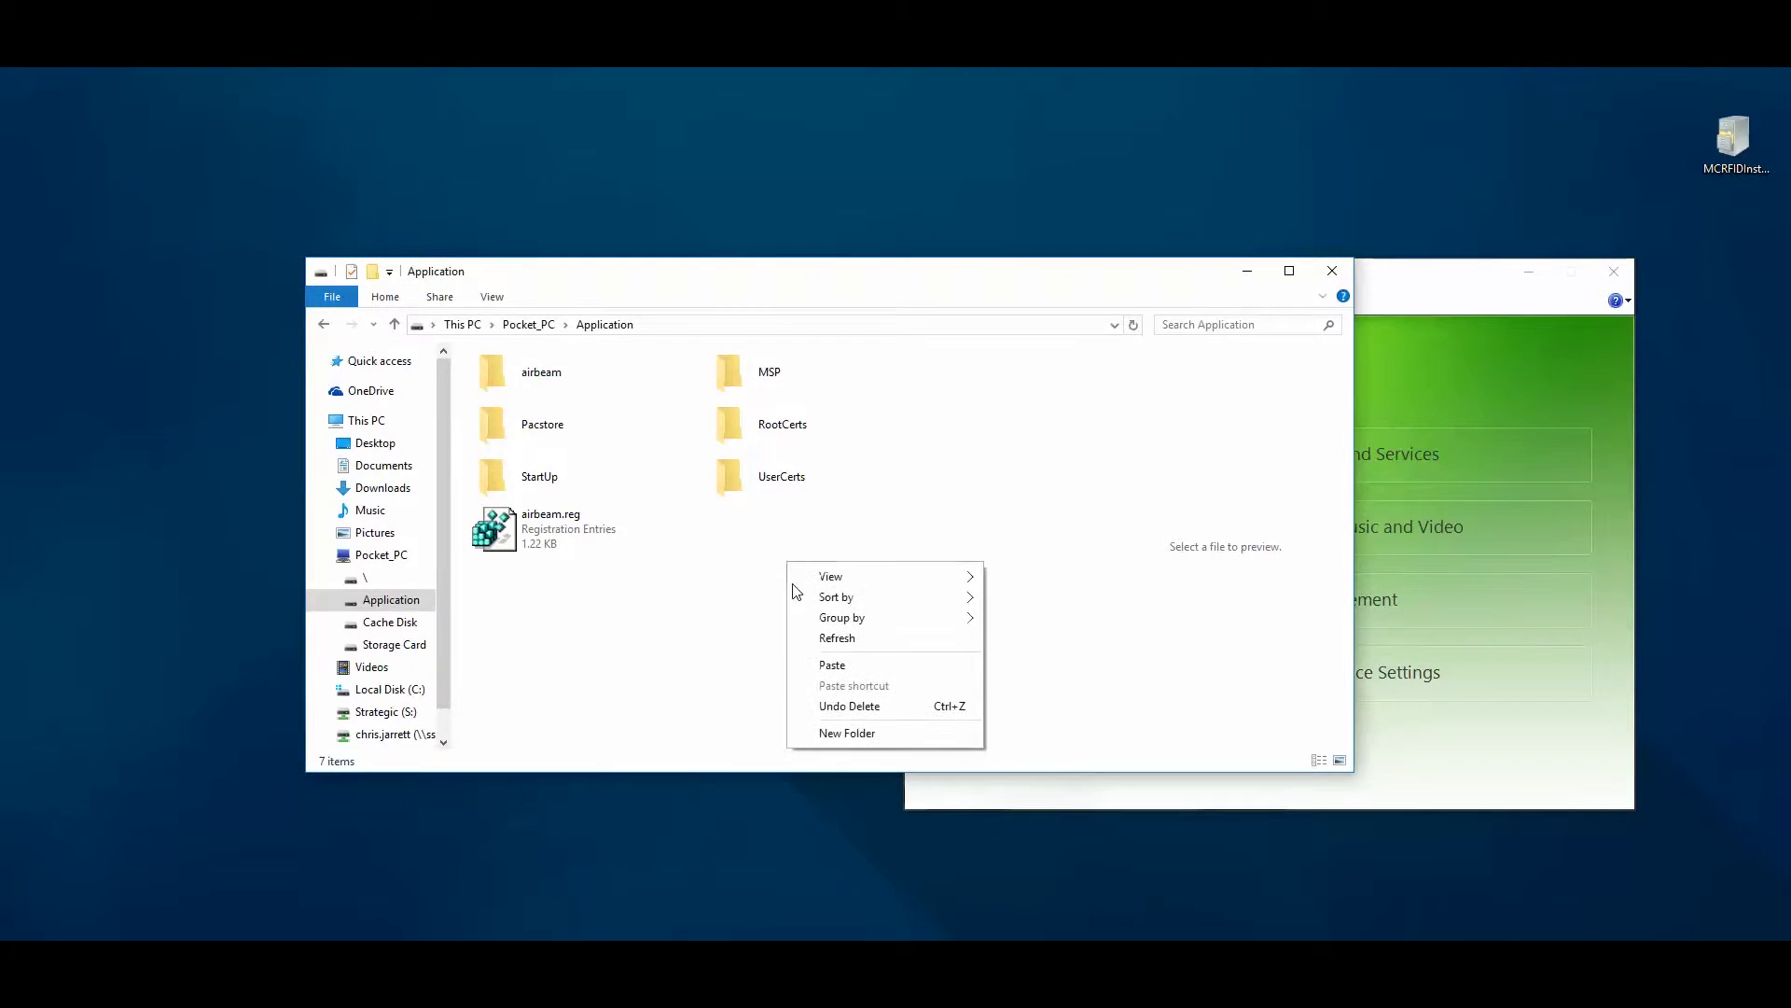
left_click(882, 666)
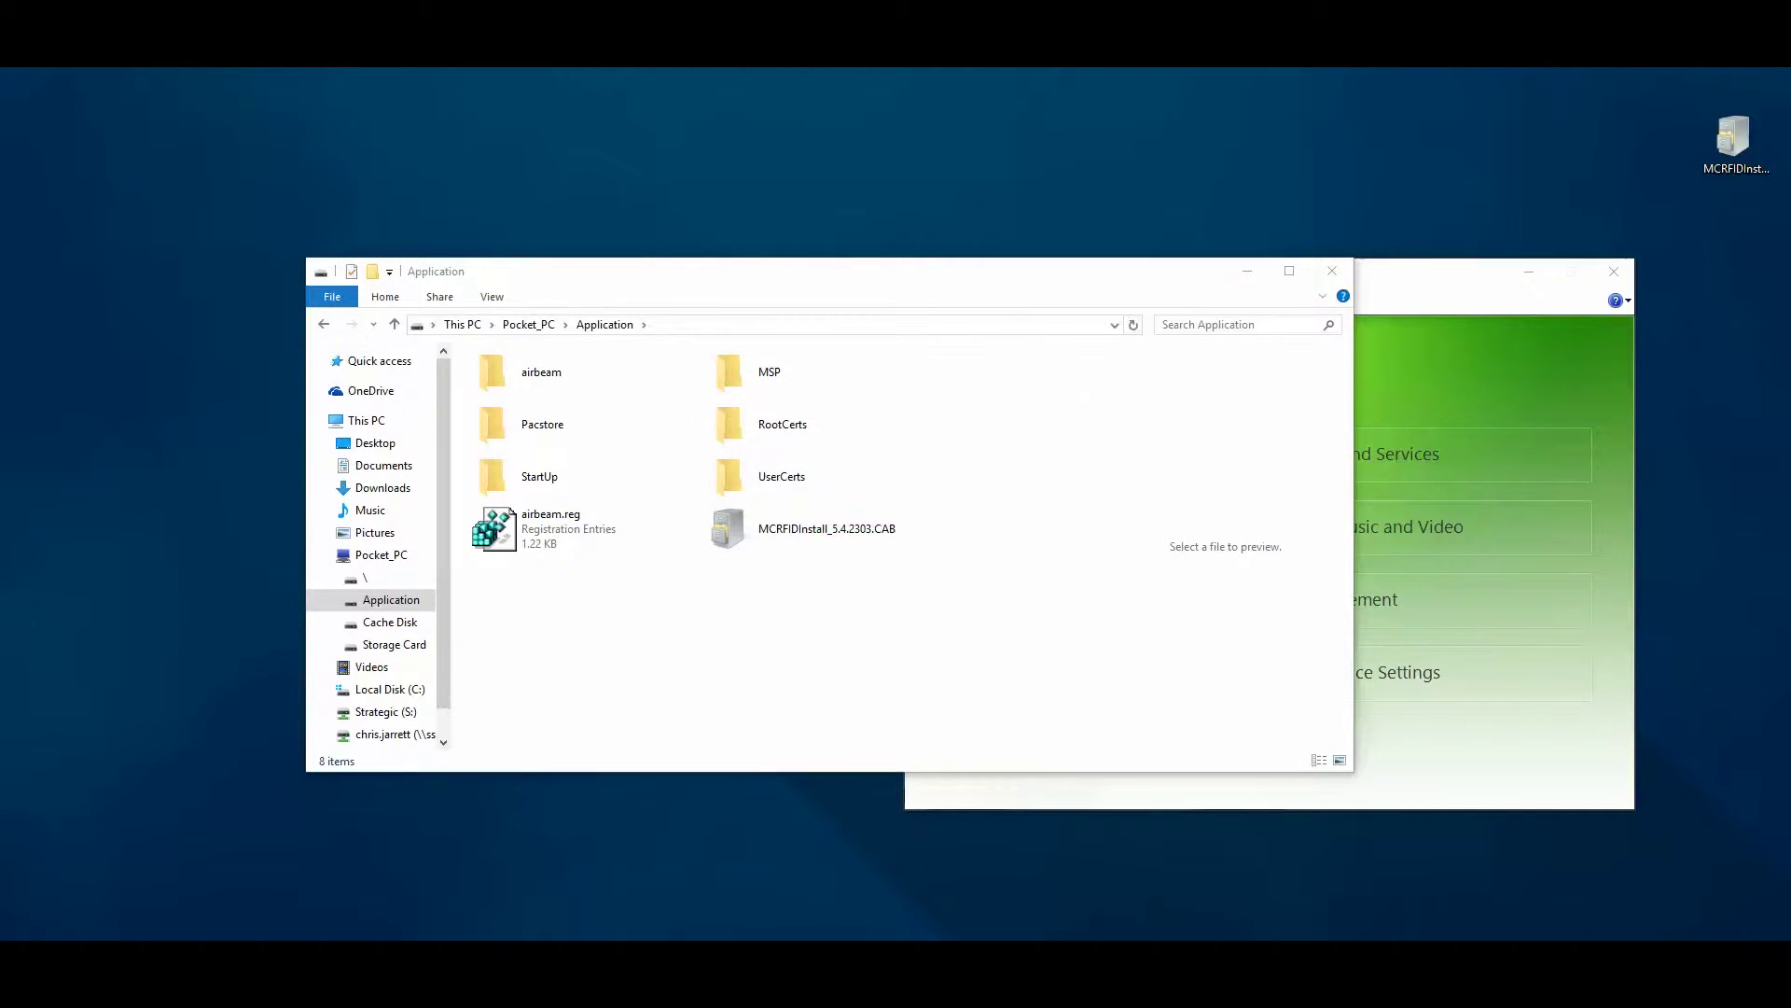
Minimize the device folder and Windows Mobile Device Center windows, and move the MyMobiler window into view
left_click(1248, 270)
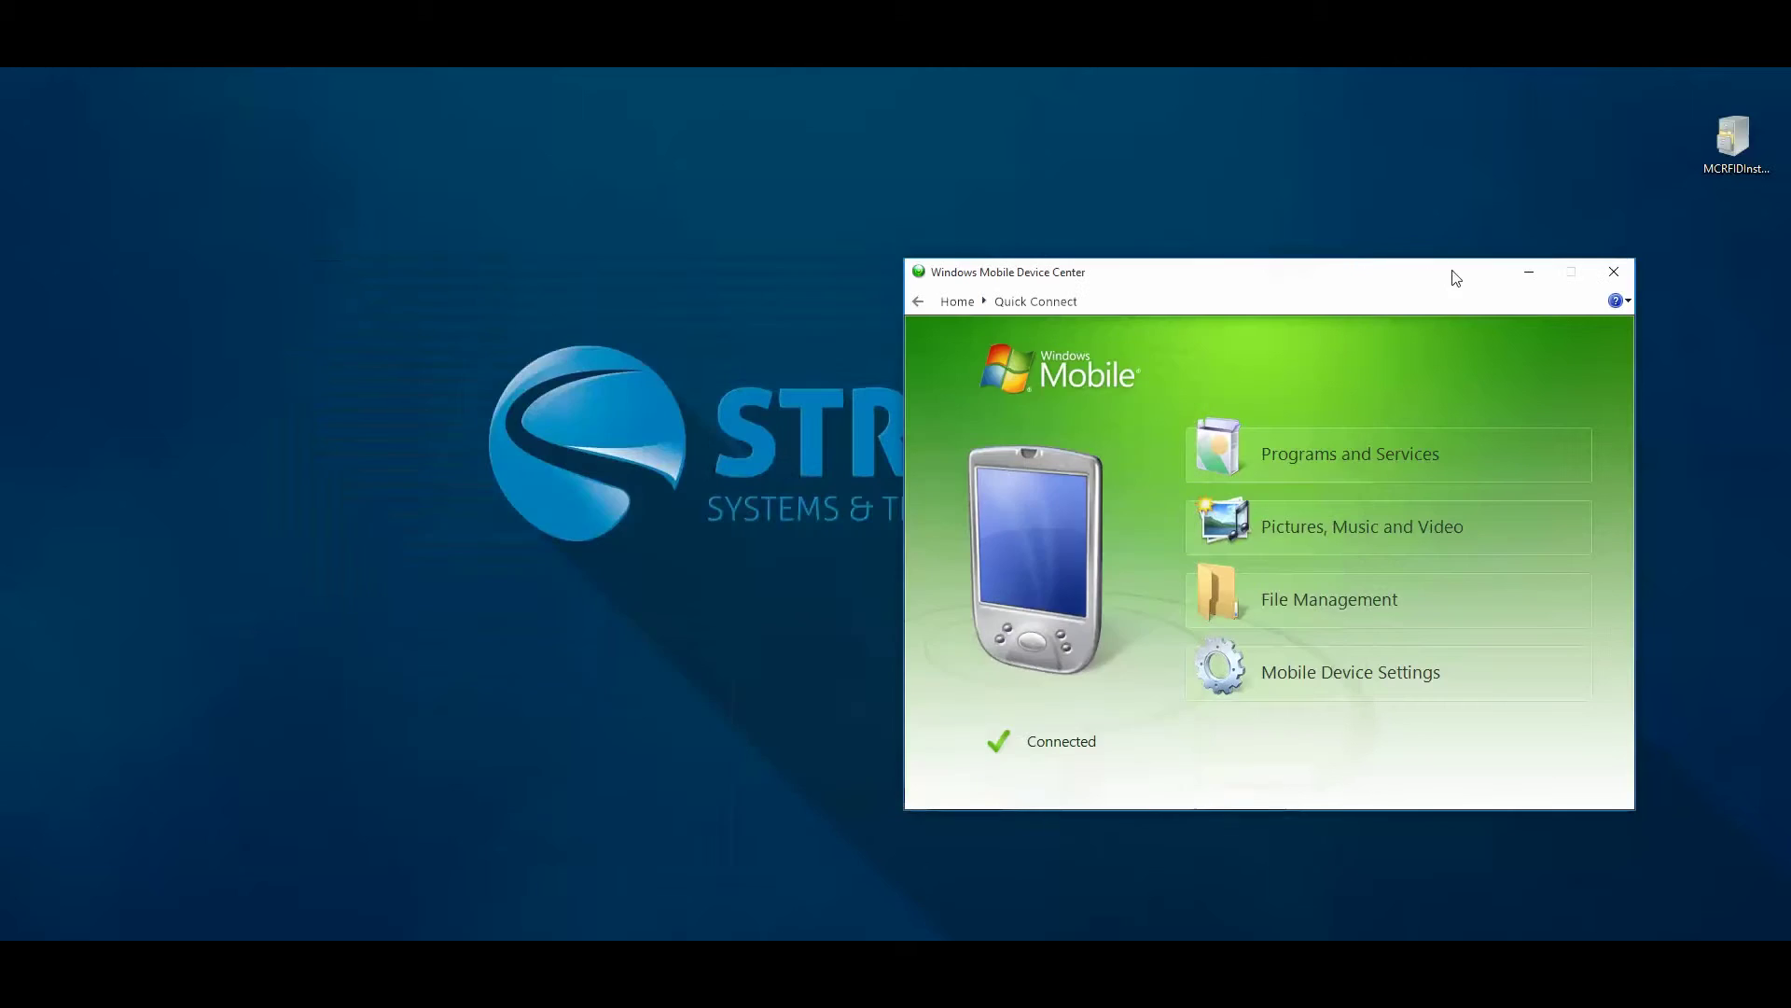
left_click(1529, 272)
left_click_drag(1782, 229, 976, 185)
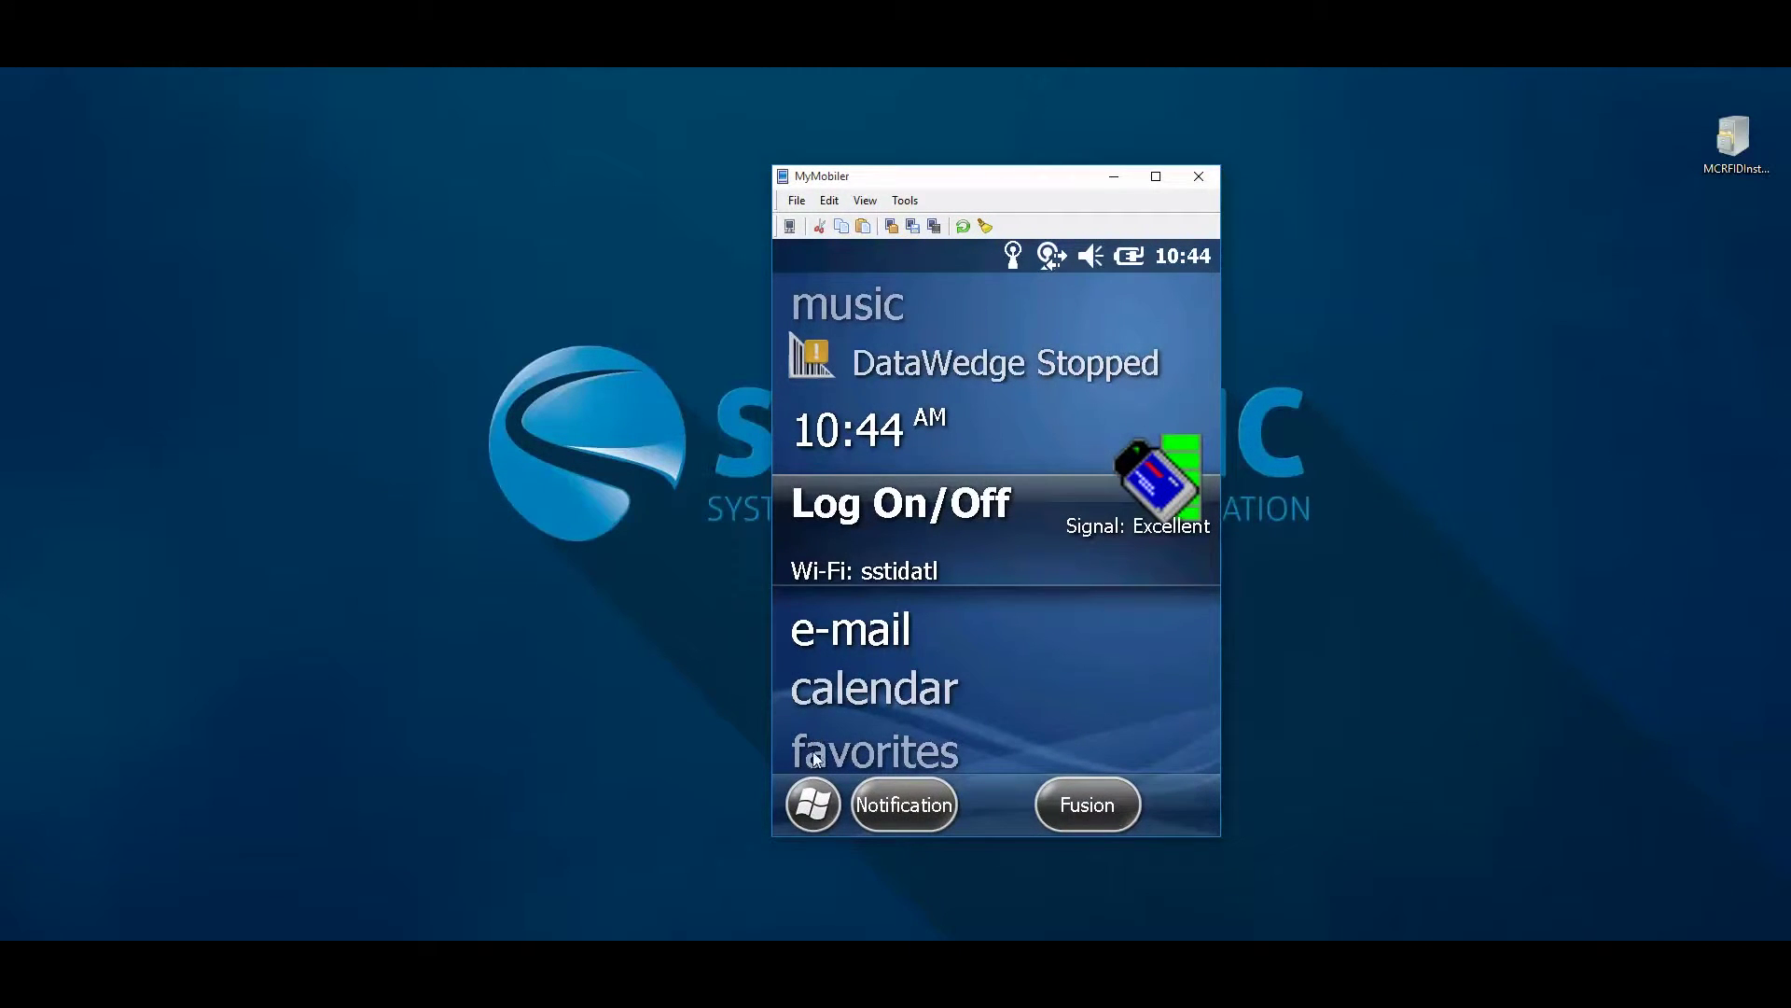
Open File Explorer on the mobile device from its Start screen
left_click(814, 804)
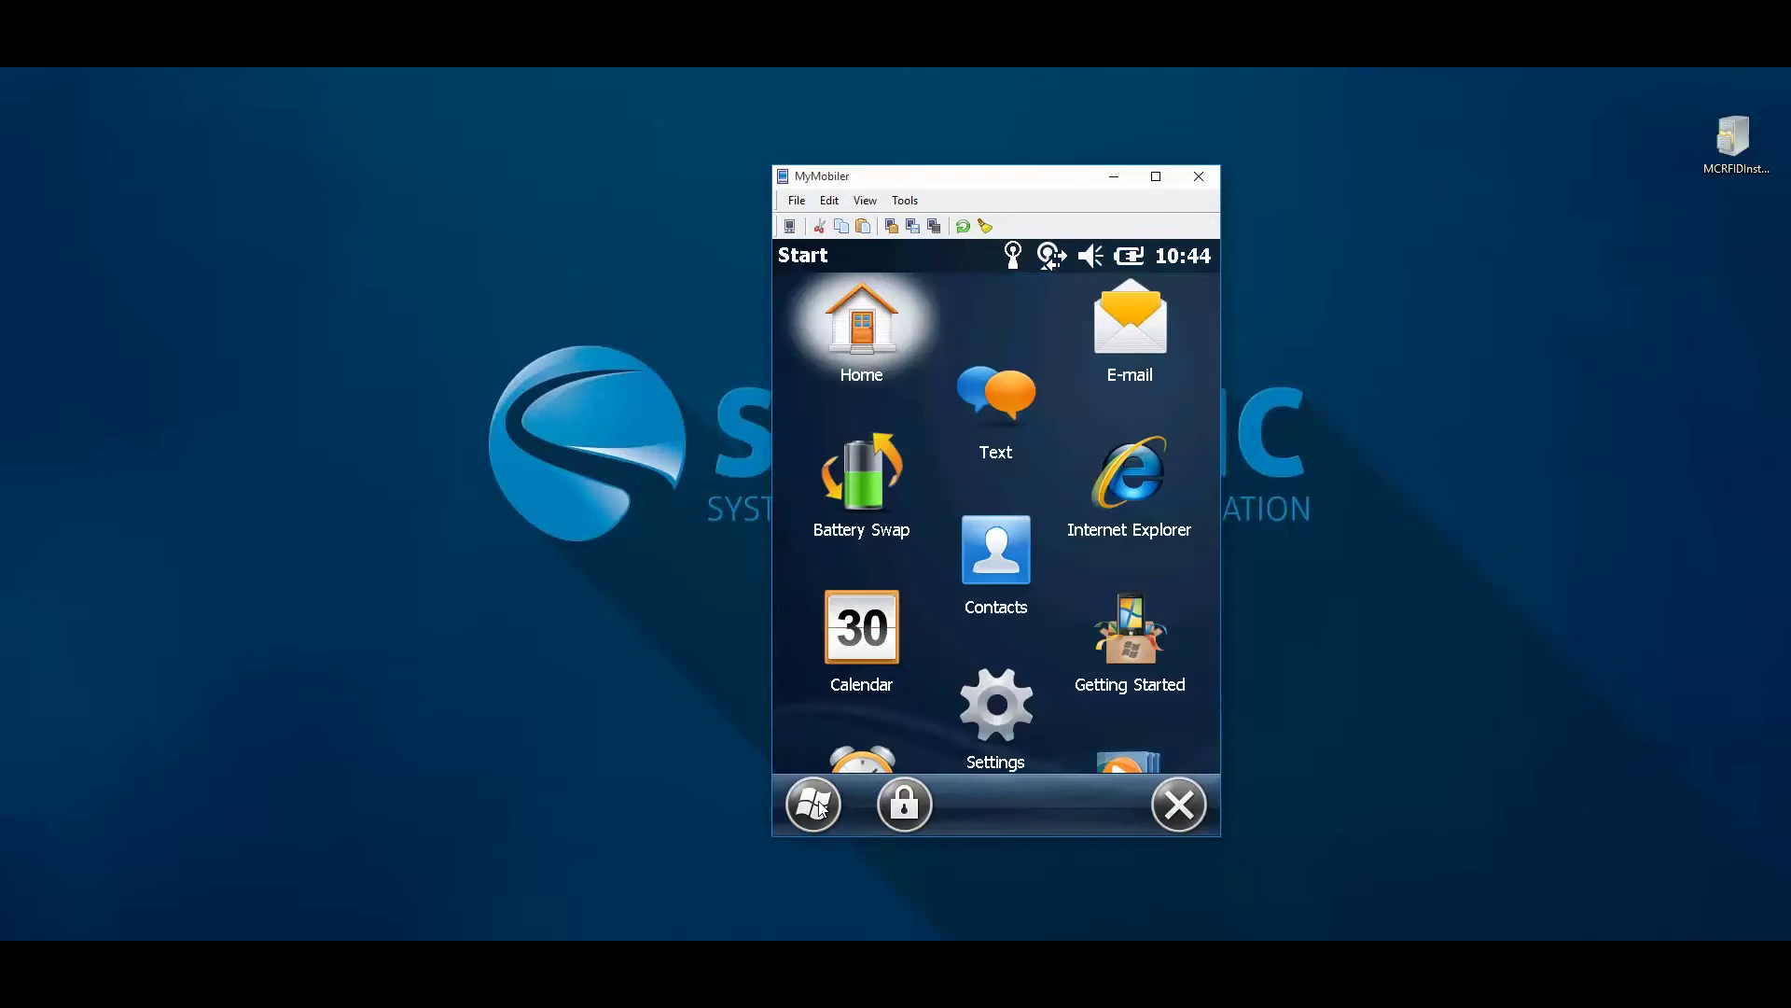
key("Down")
key("Down")
key("Down")
key("Down")
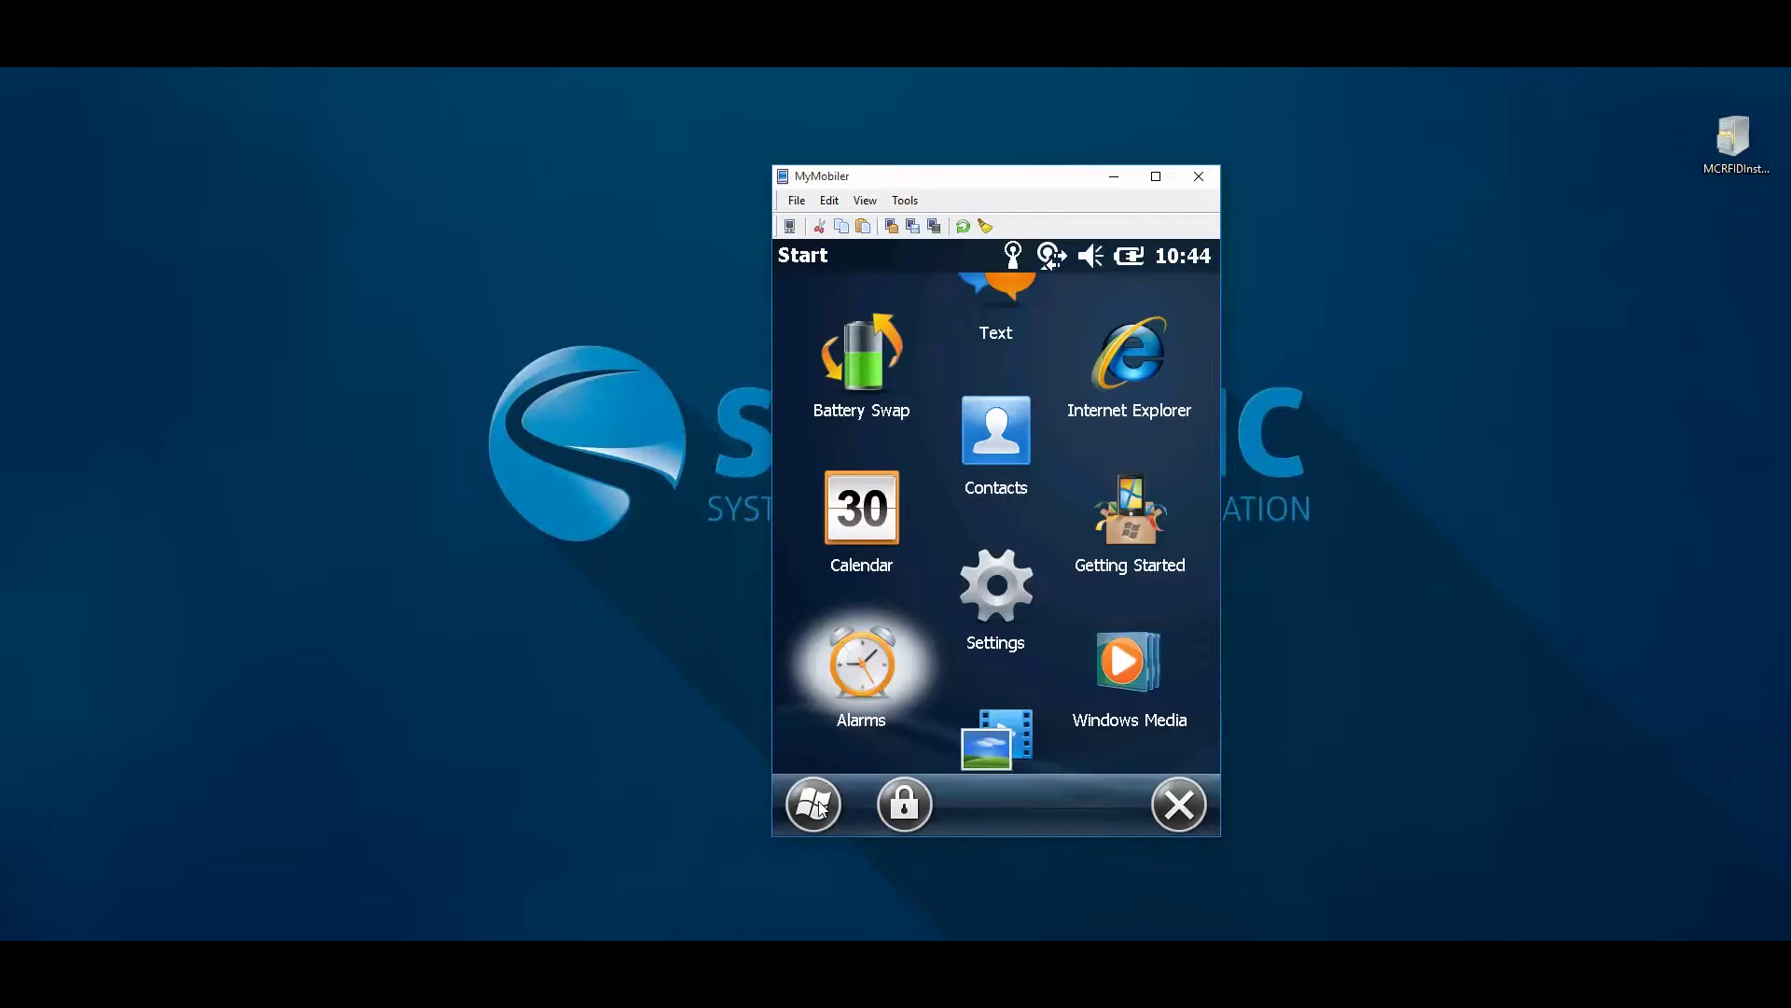
key("Down")
key("Down")
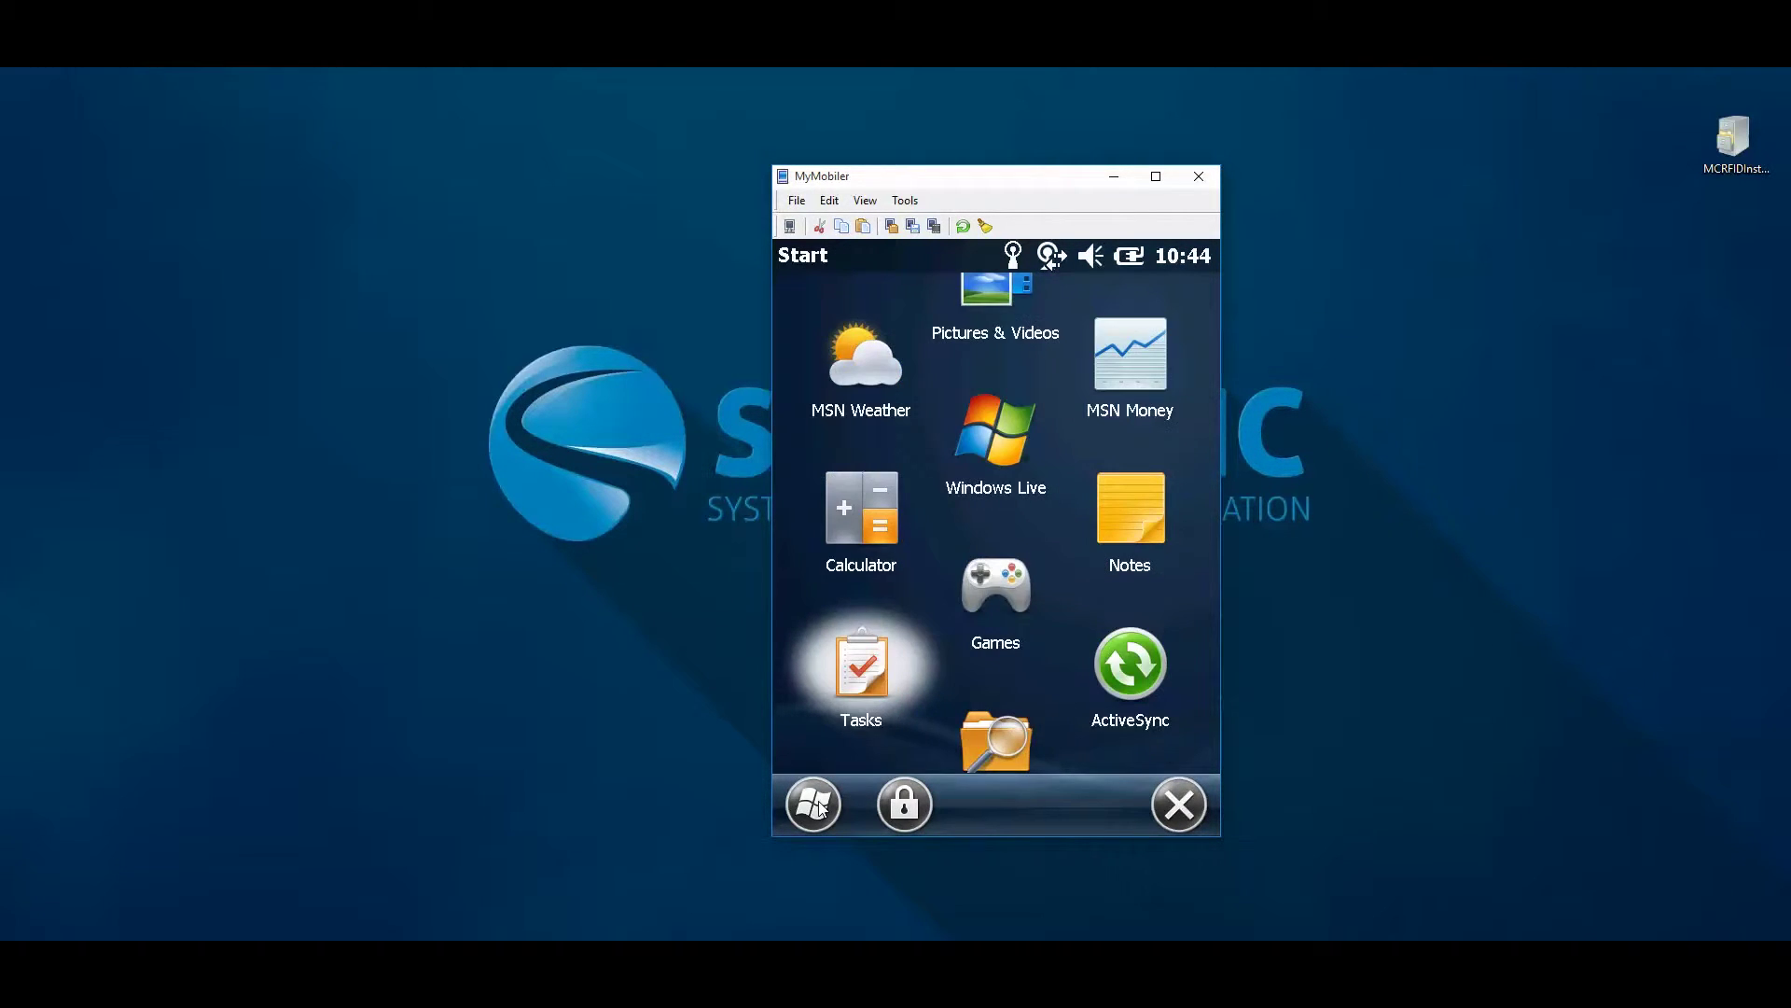
key("Down")
key("Right")
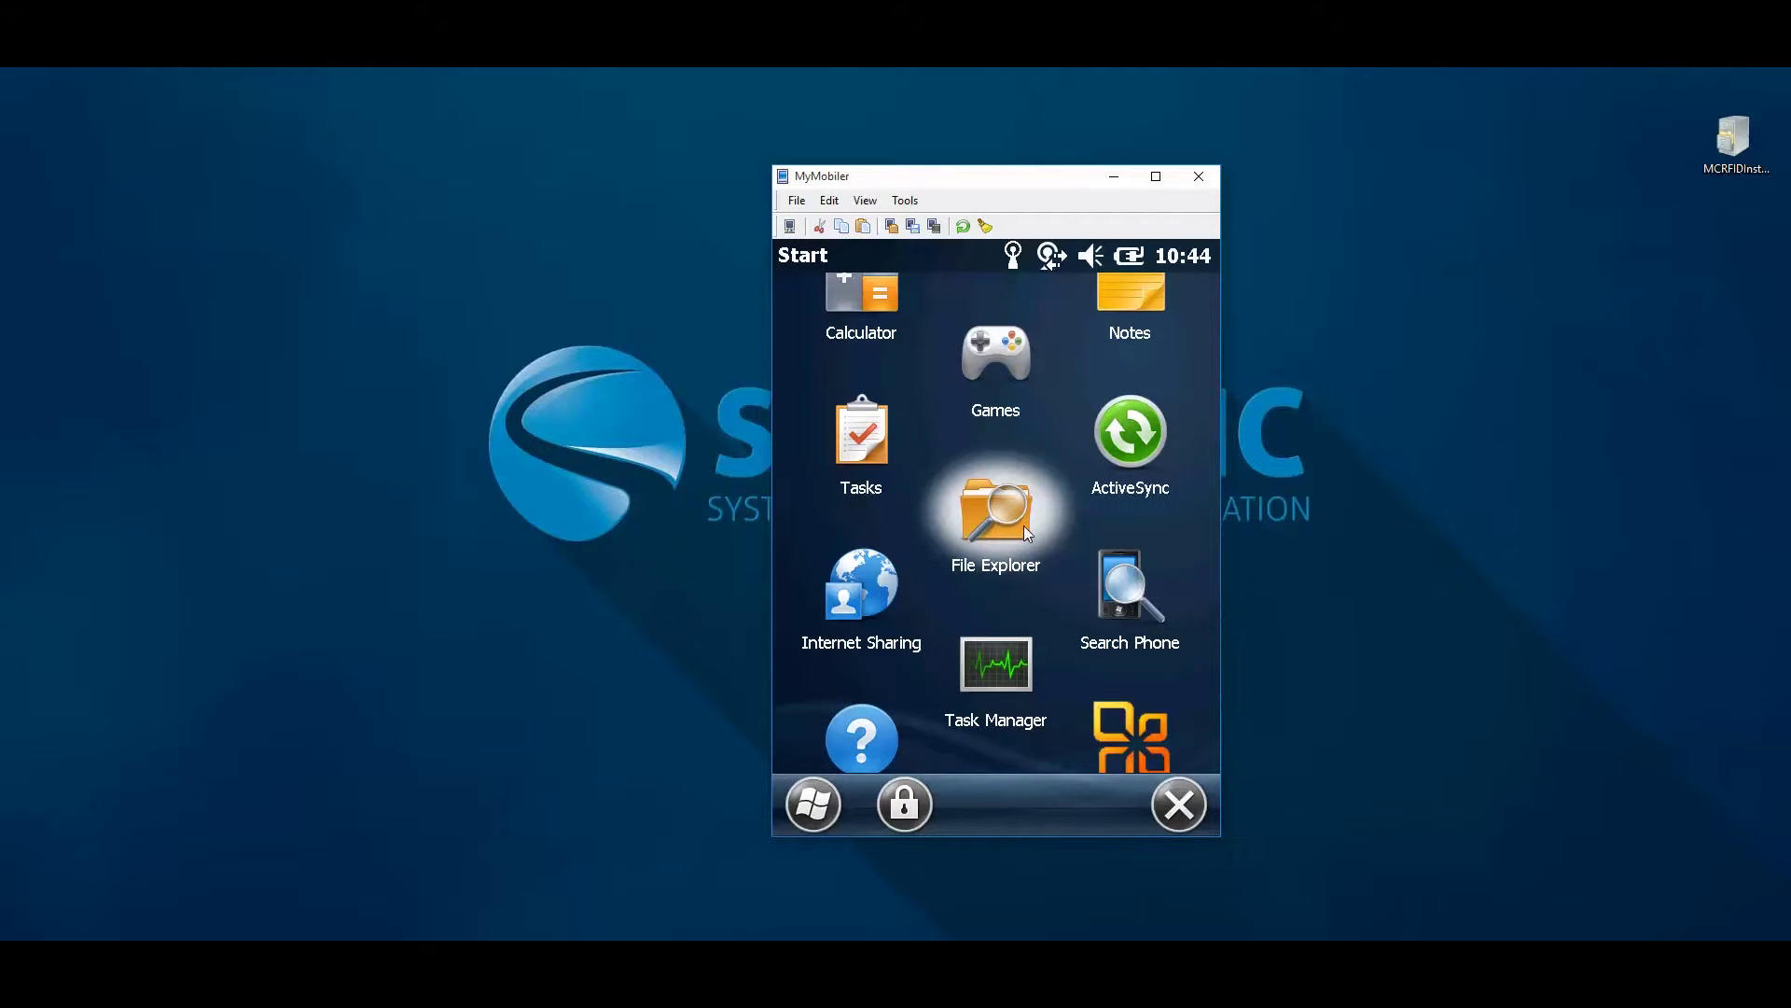
key("Return")
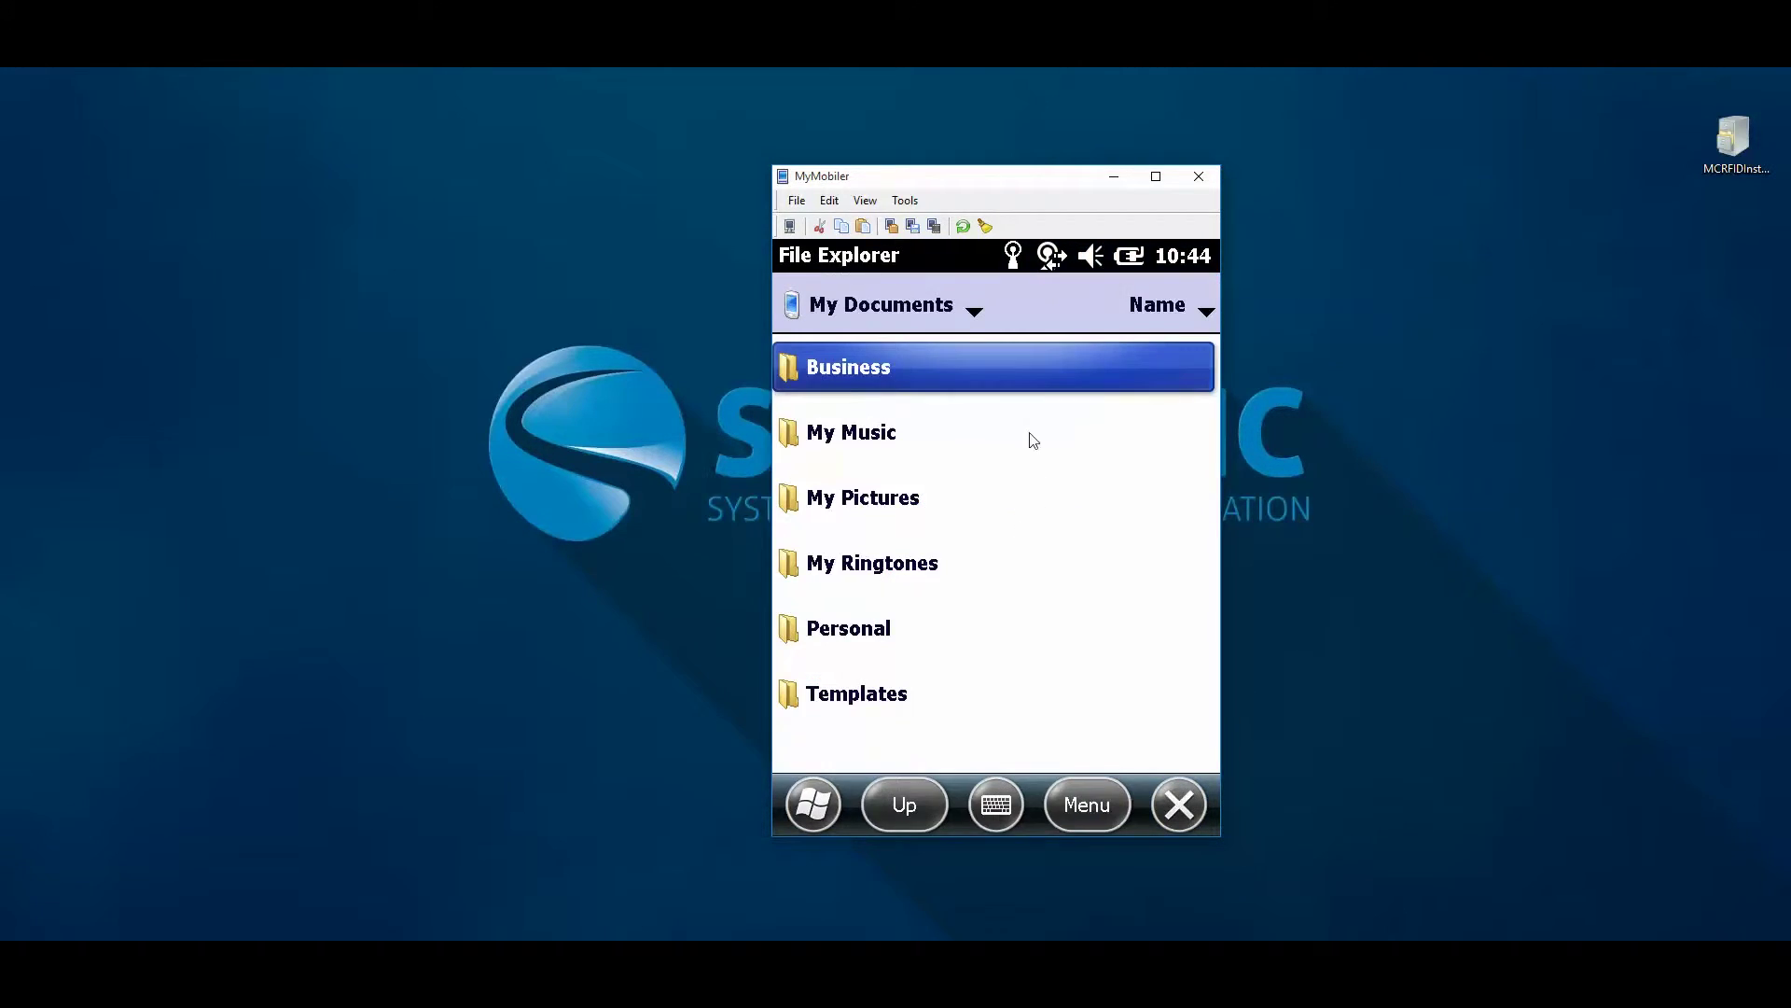
Go to the Application folder under My Device and launch the MCRFIDInstall CAB installer
left_click(927, 306)
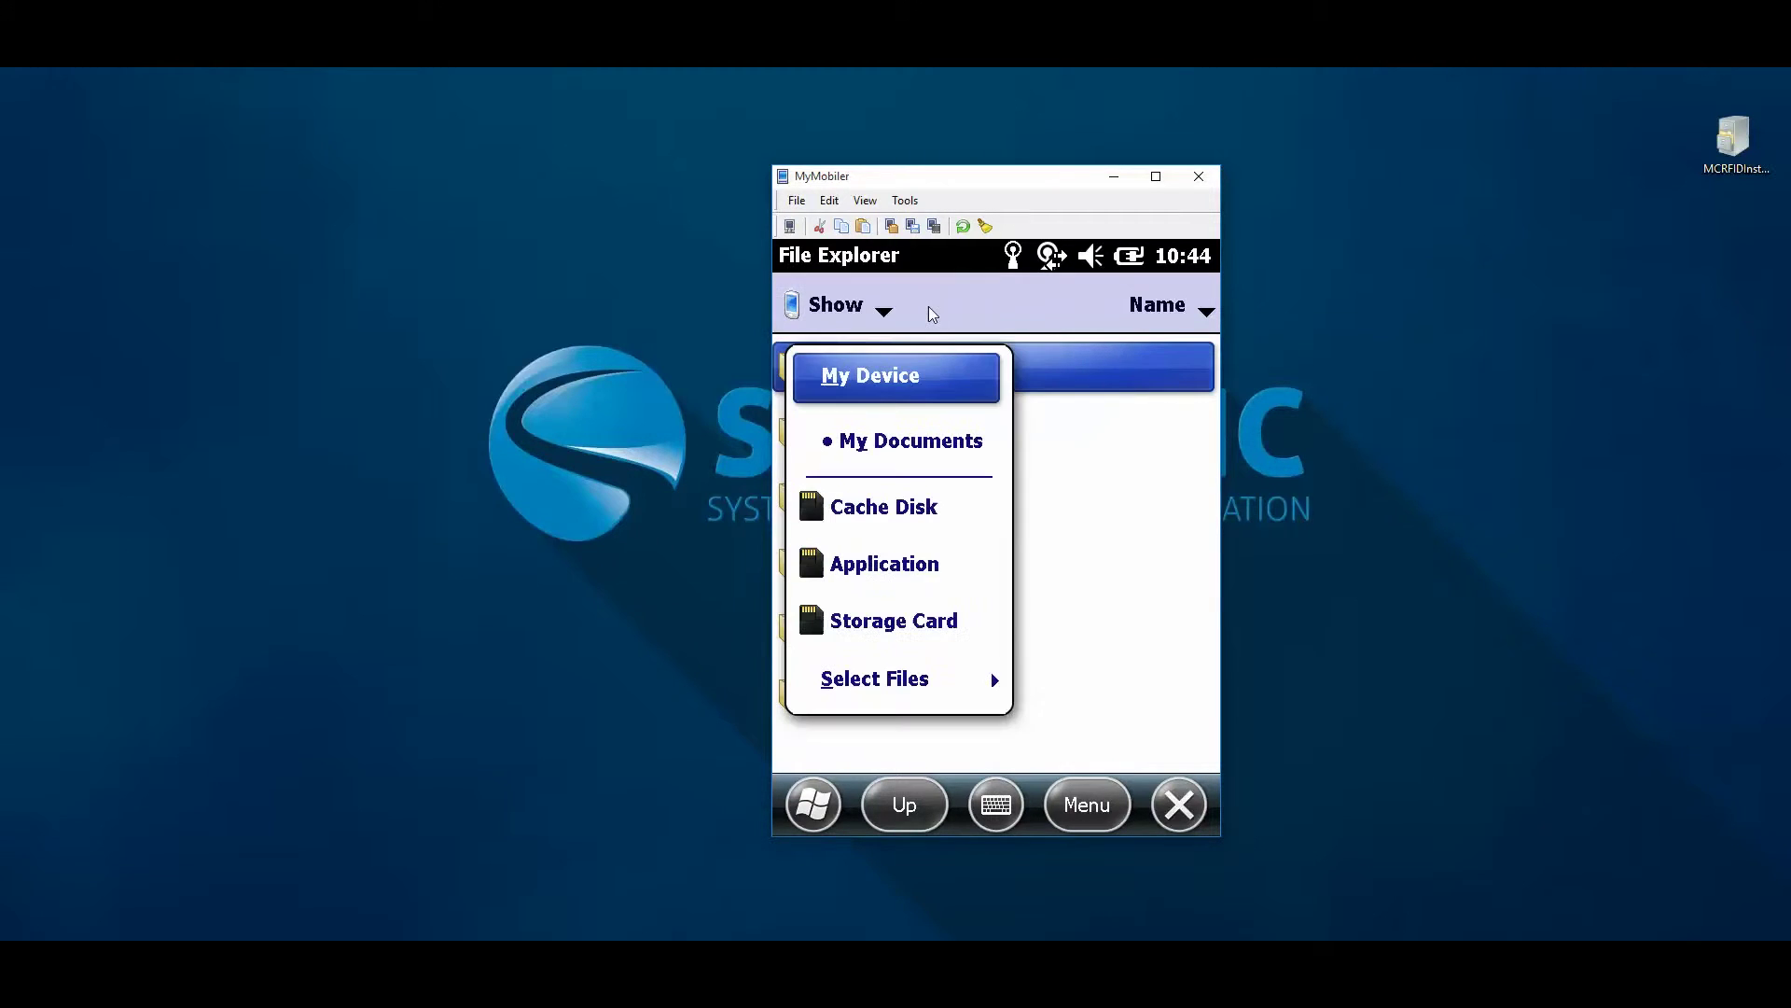
left_click(936, 382)
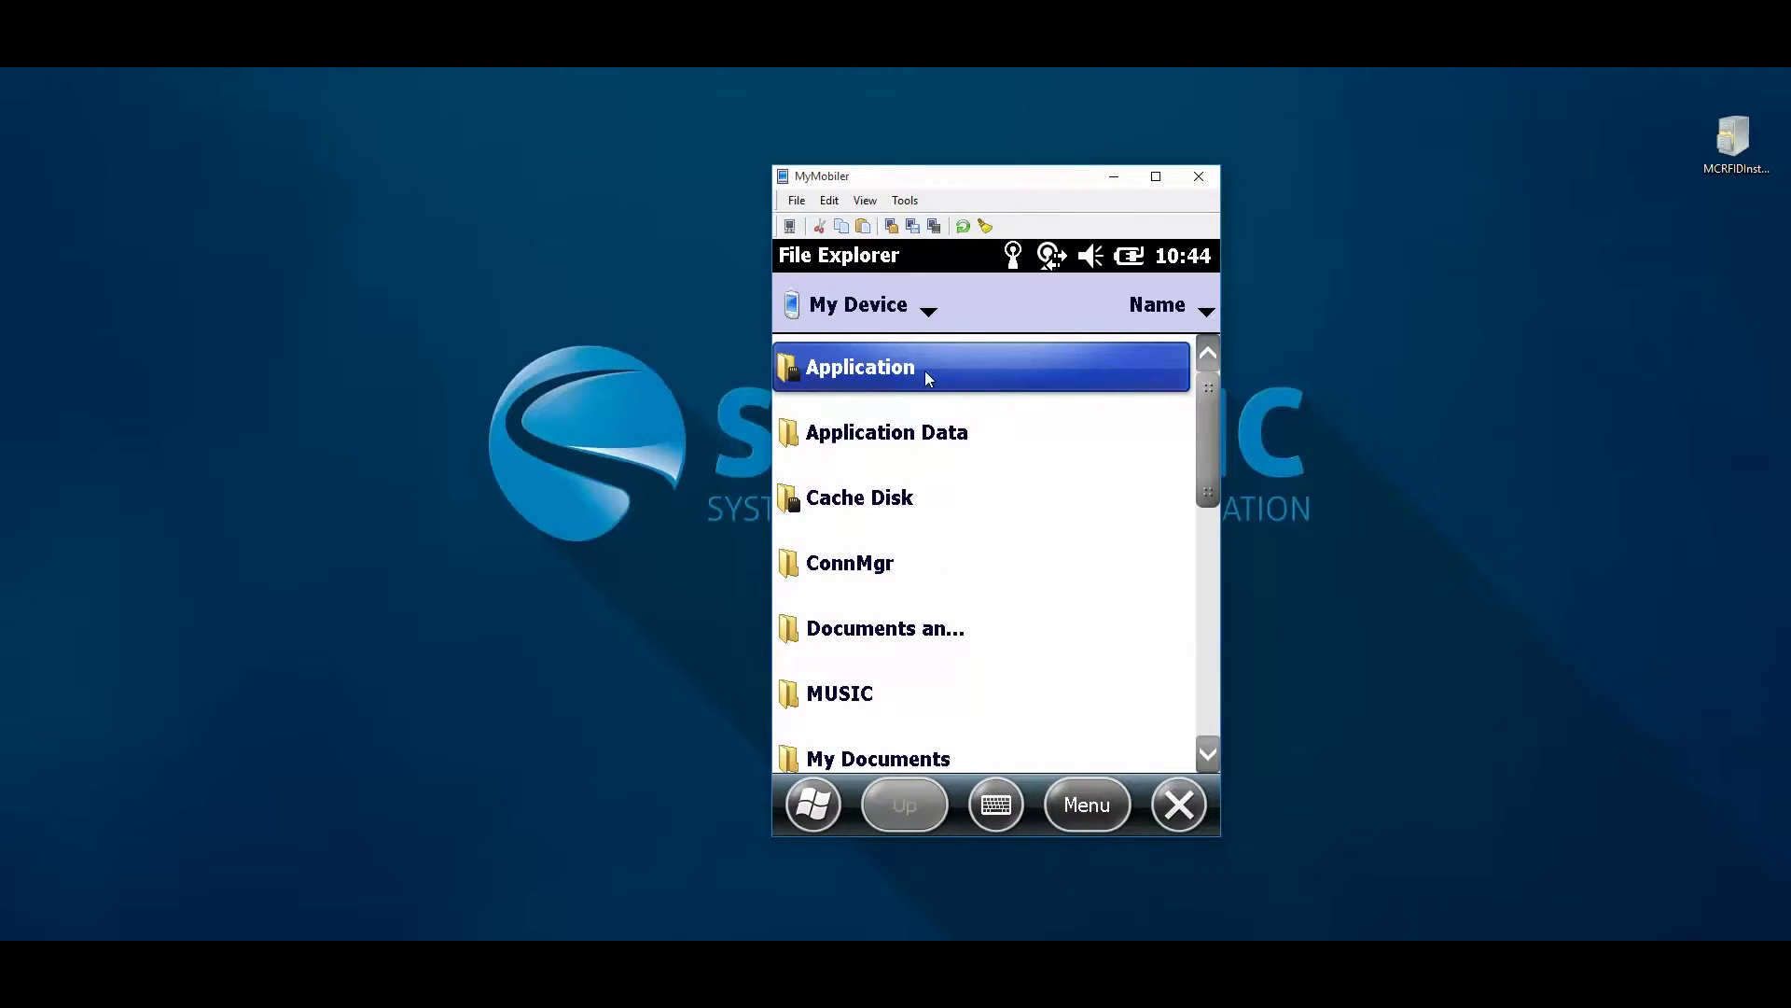
left_click(929, 374)
left_click_drag(1205, 407, 1207, 509)
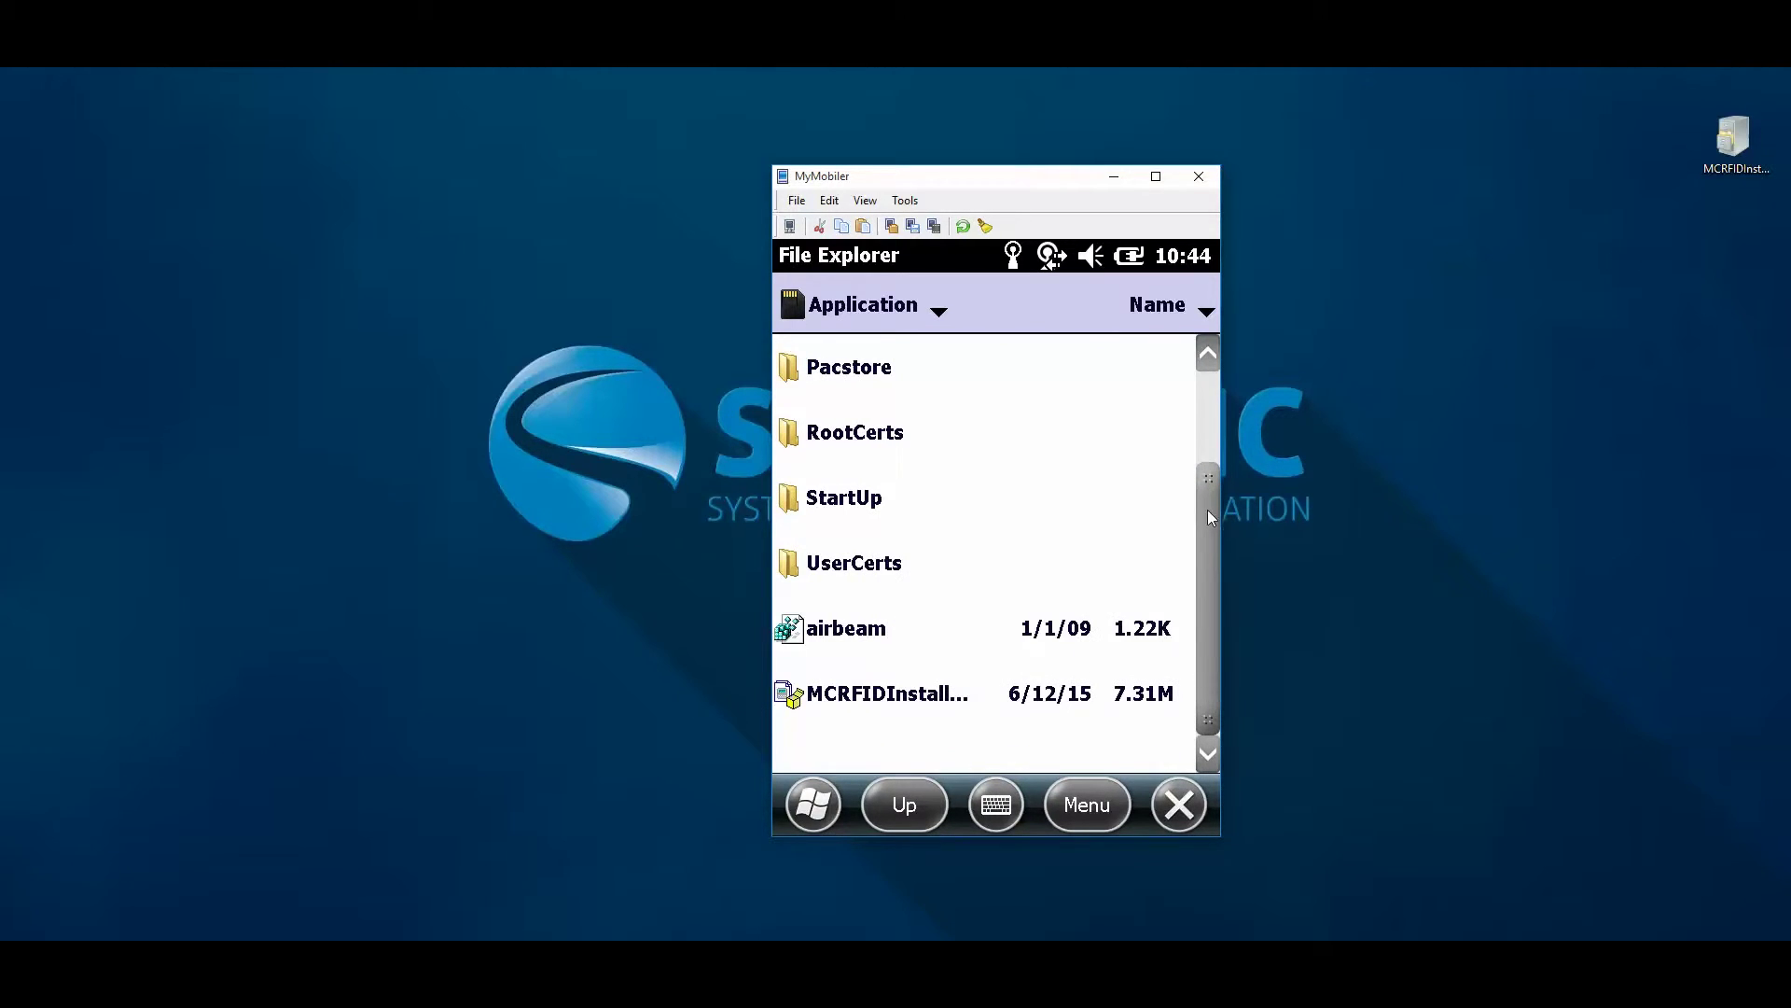
left_click(970, 696)
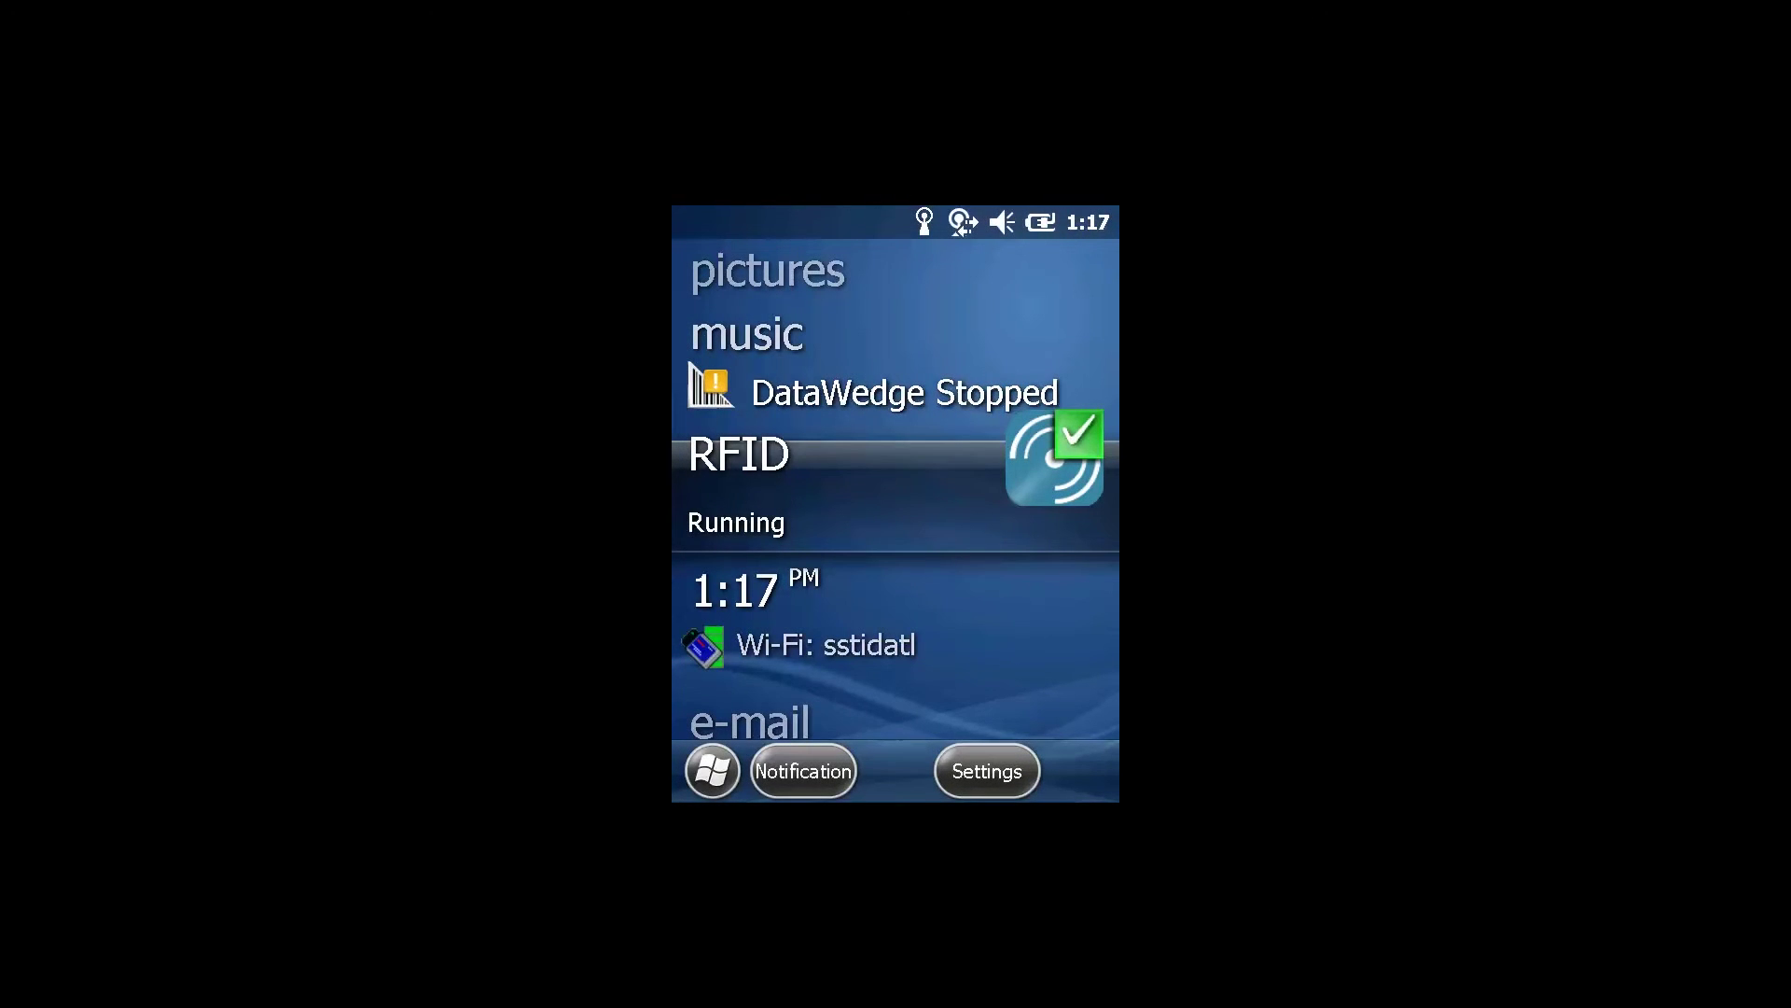
Open the device's Start screen and select the RFID Demo app
left_click(712, 775)
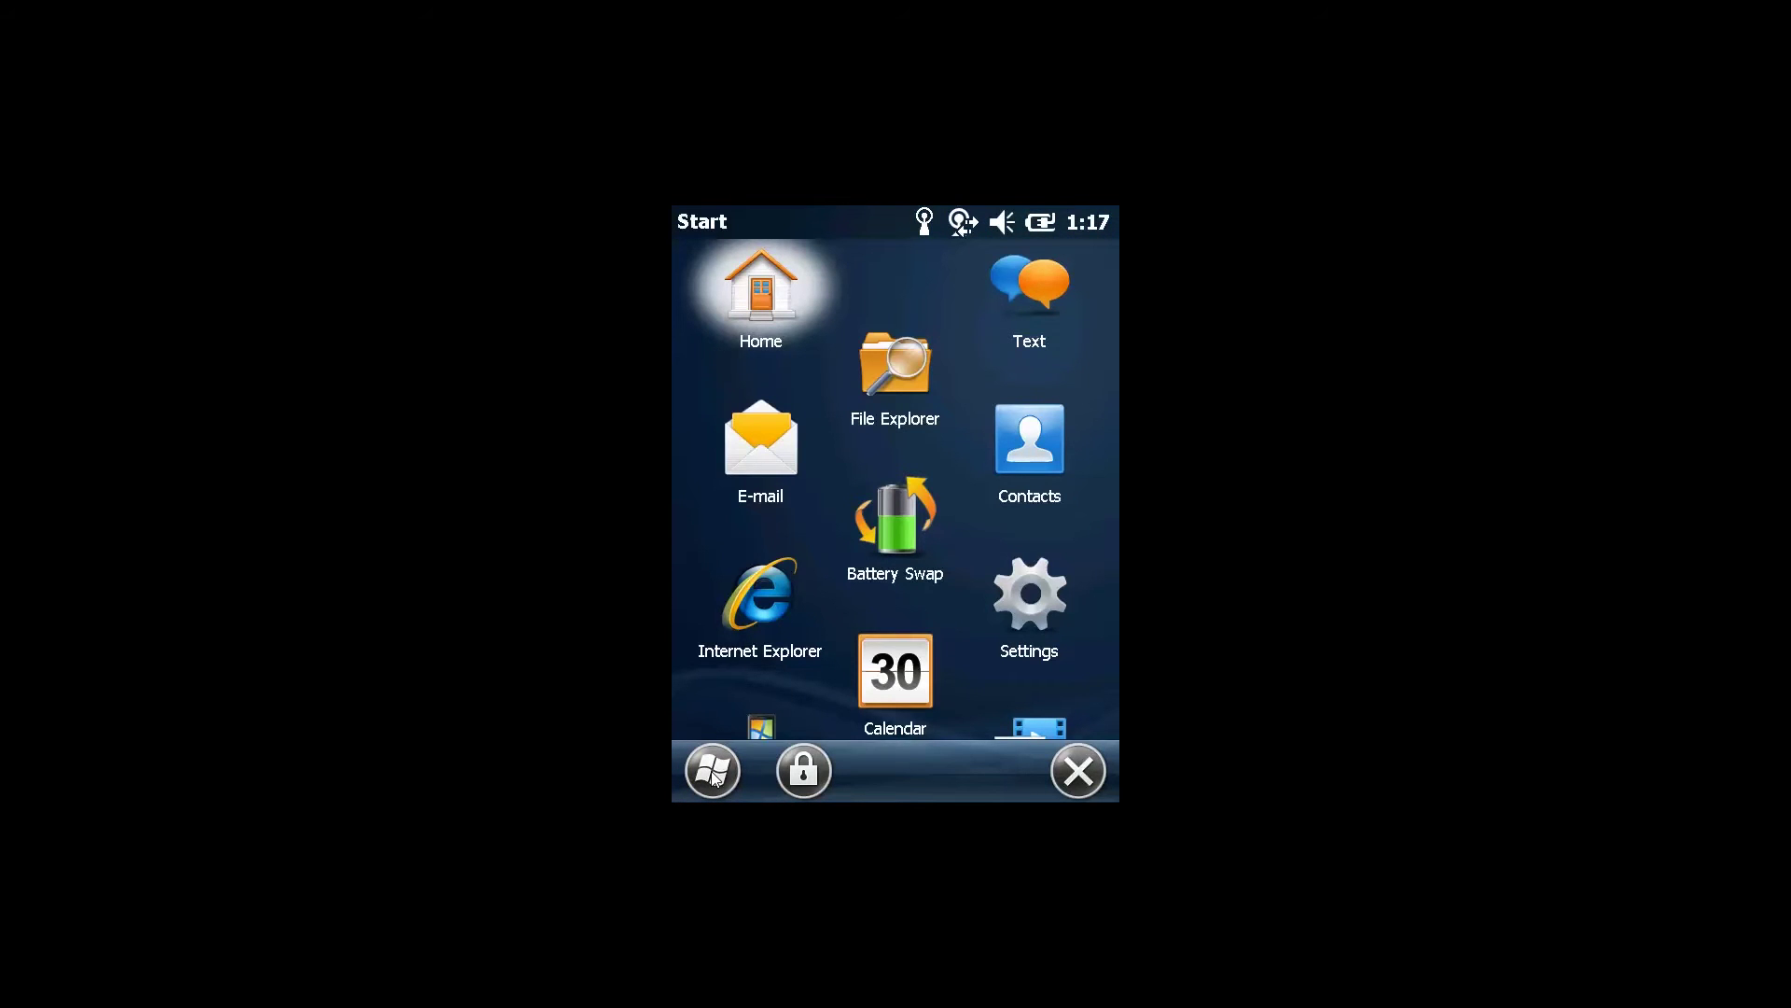
key("Down")
key("Down")
key("Down")
key("Down")
key("Down")
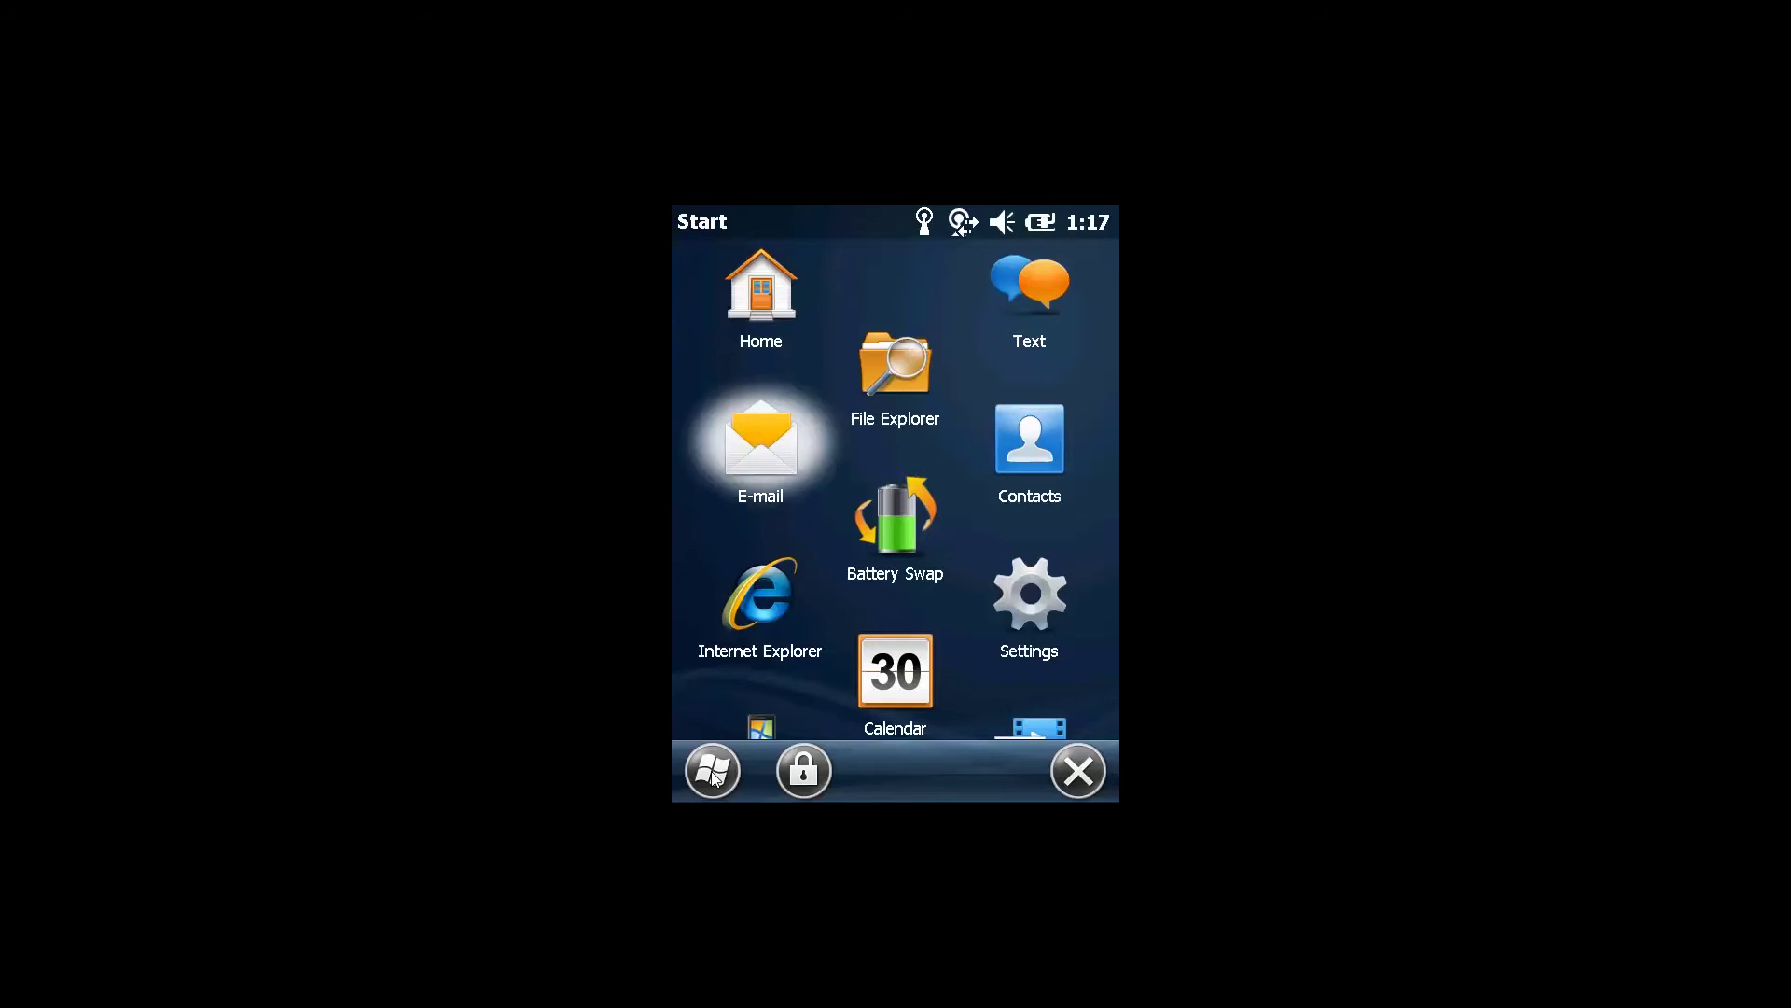
key("Down")
key("Down")
key("Down")
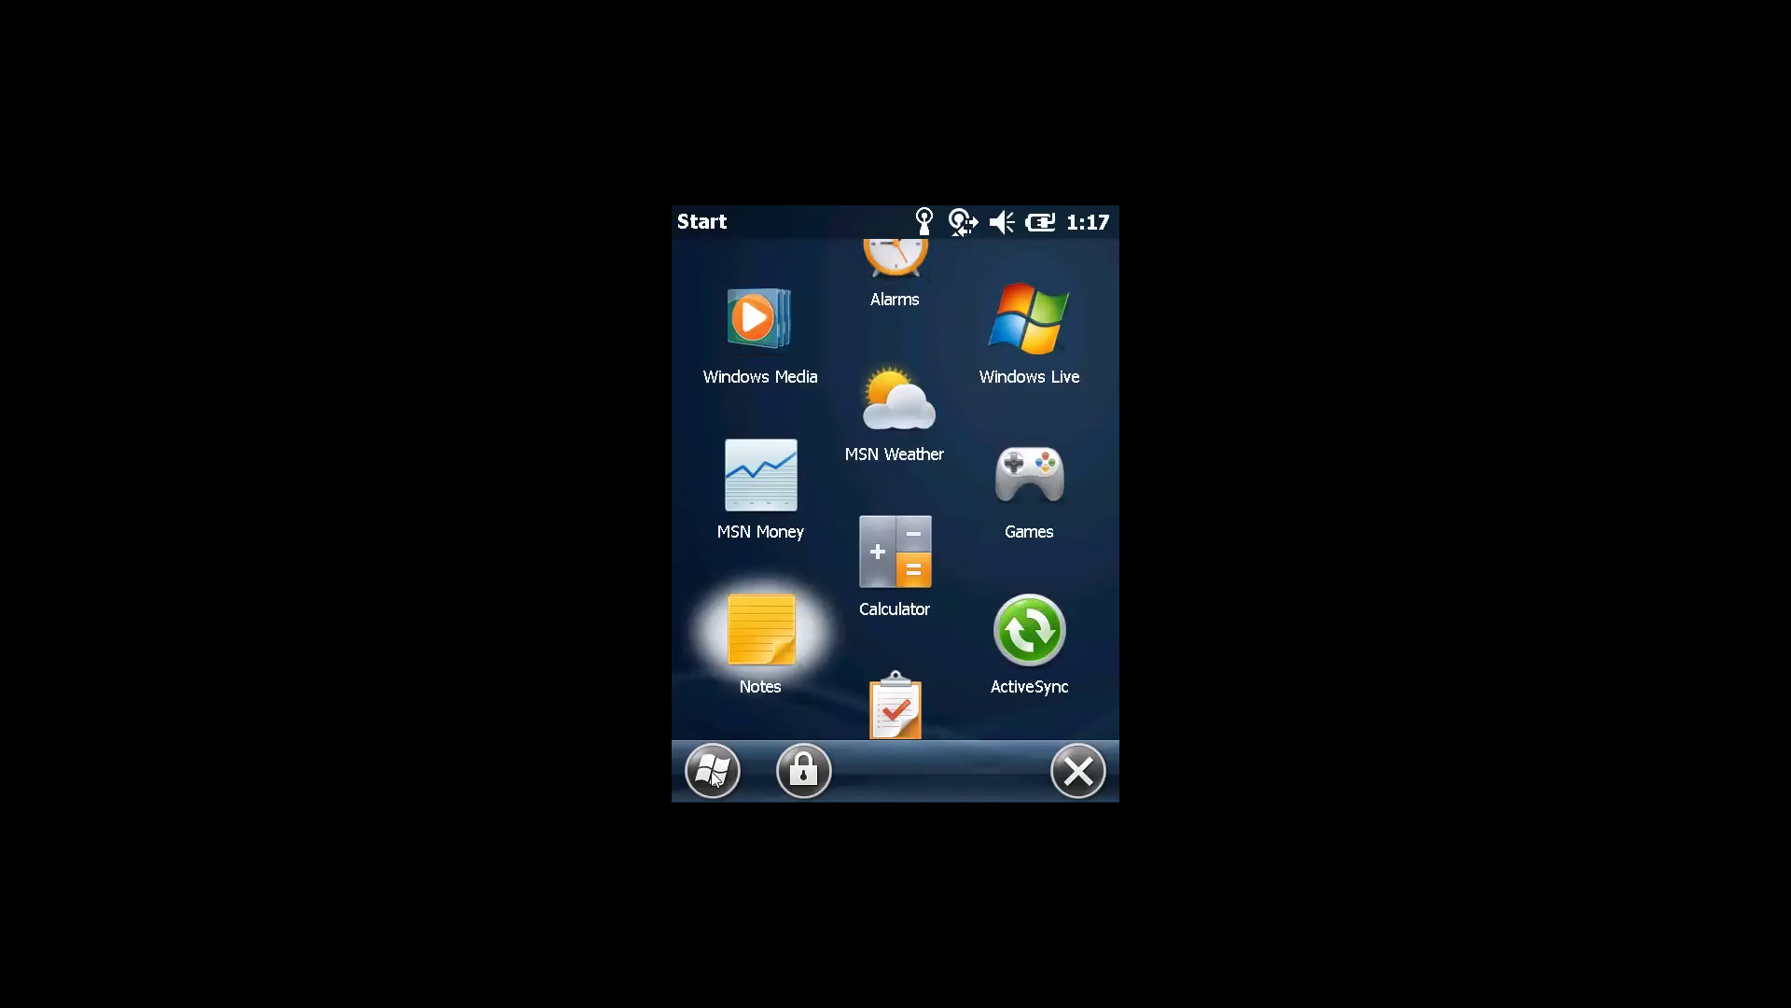
key("Down")
key("Down")
key("Down")
key("Down")
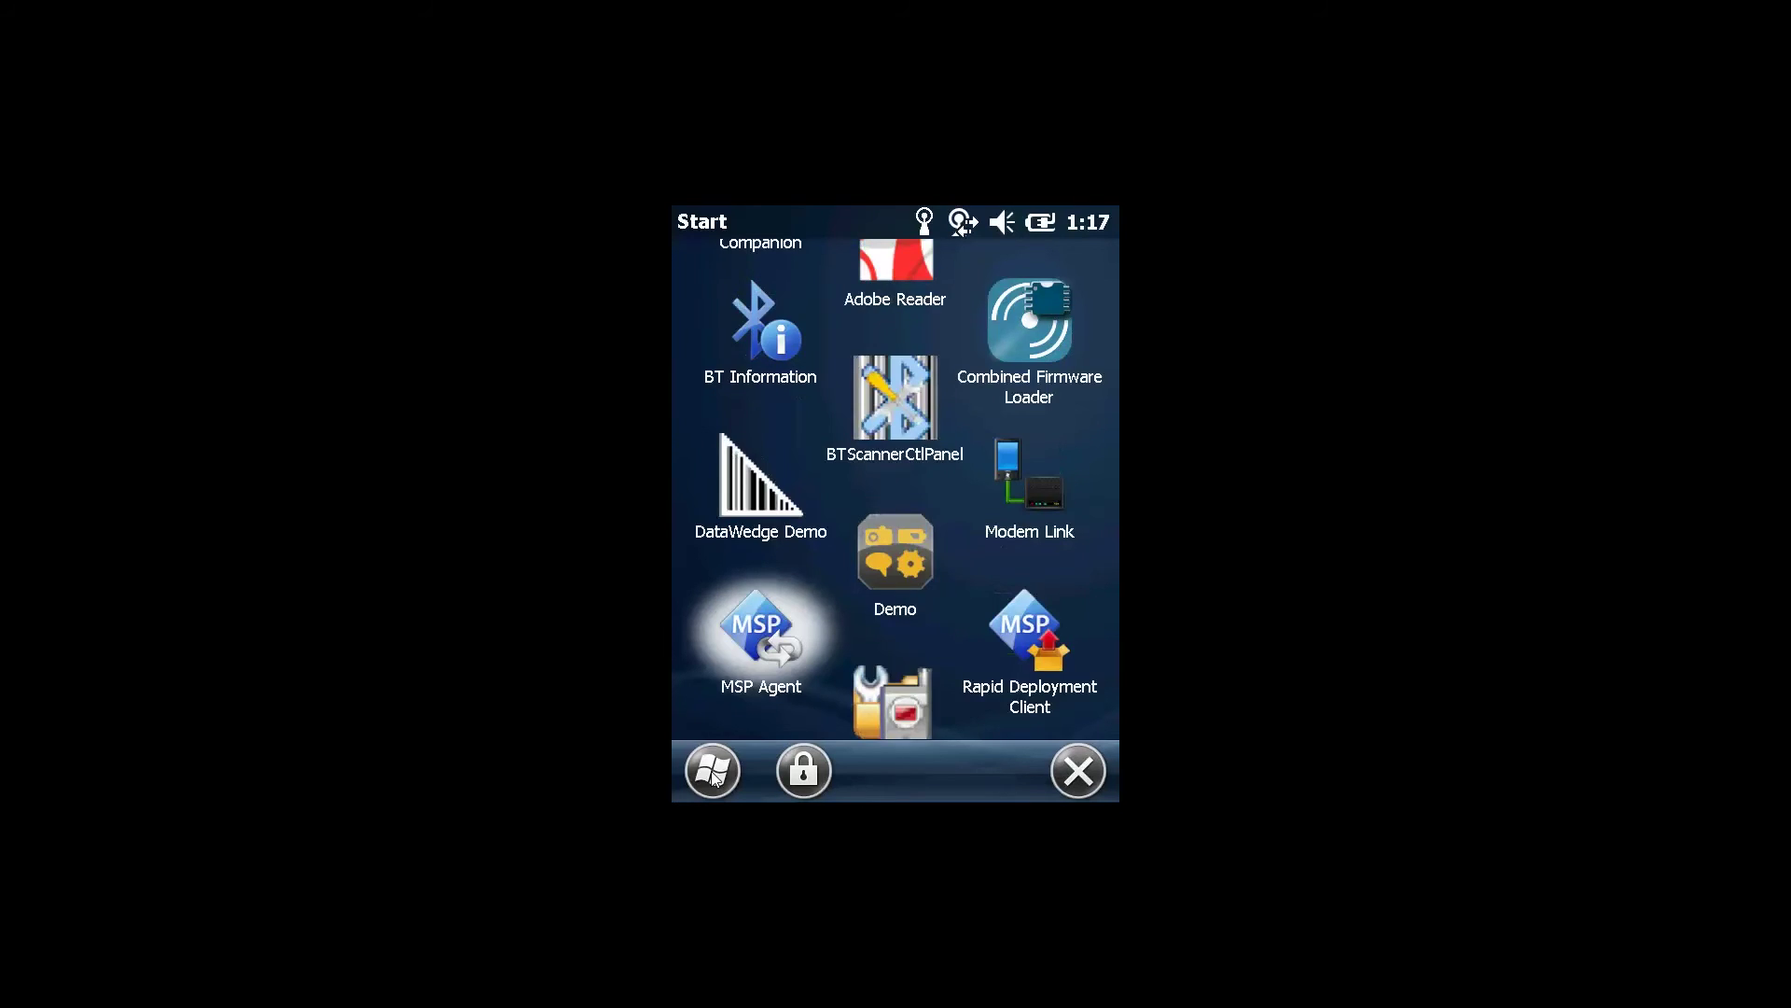
key("Down")
key("Down")
key("Right")
key("Up")
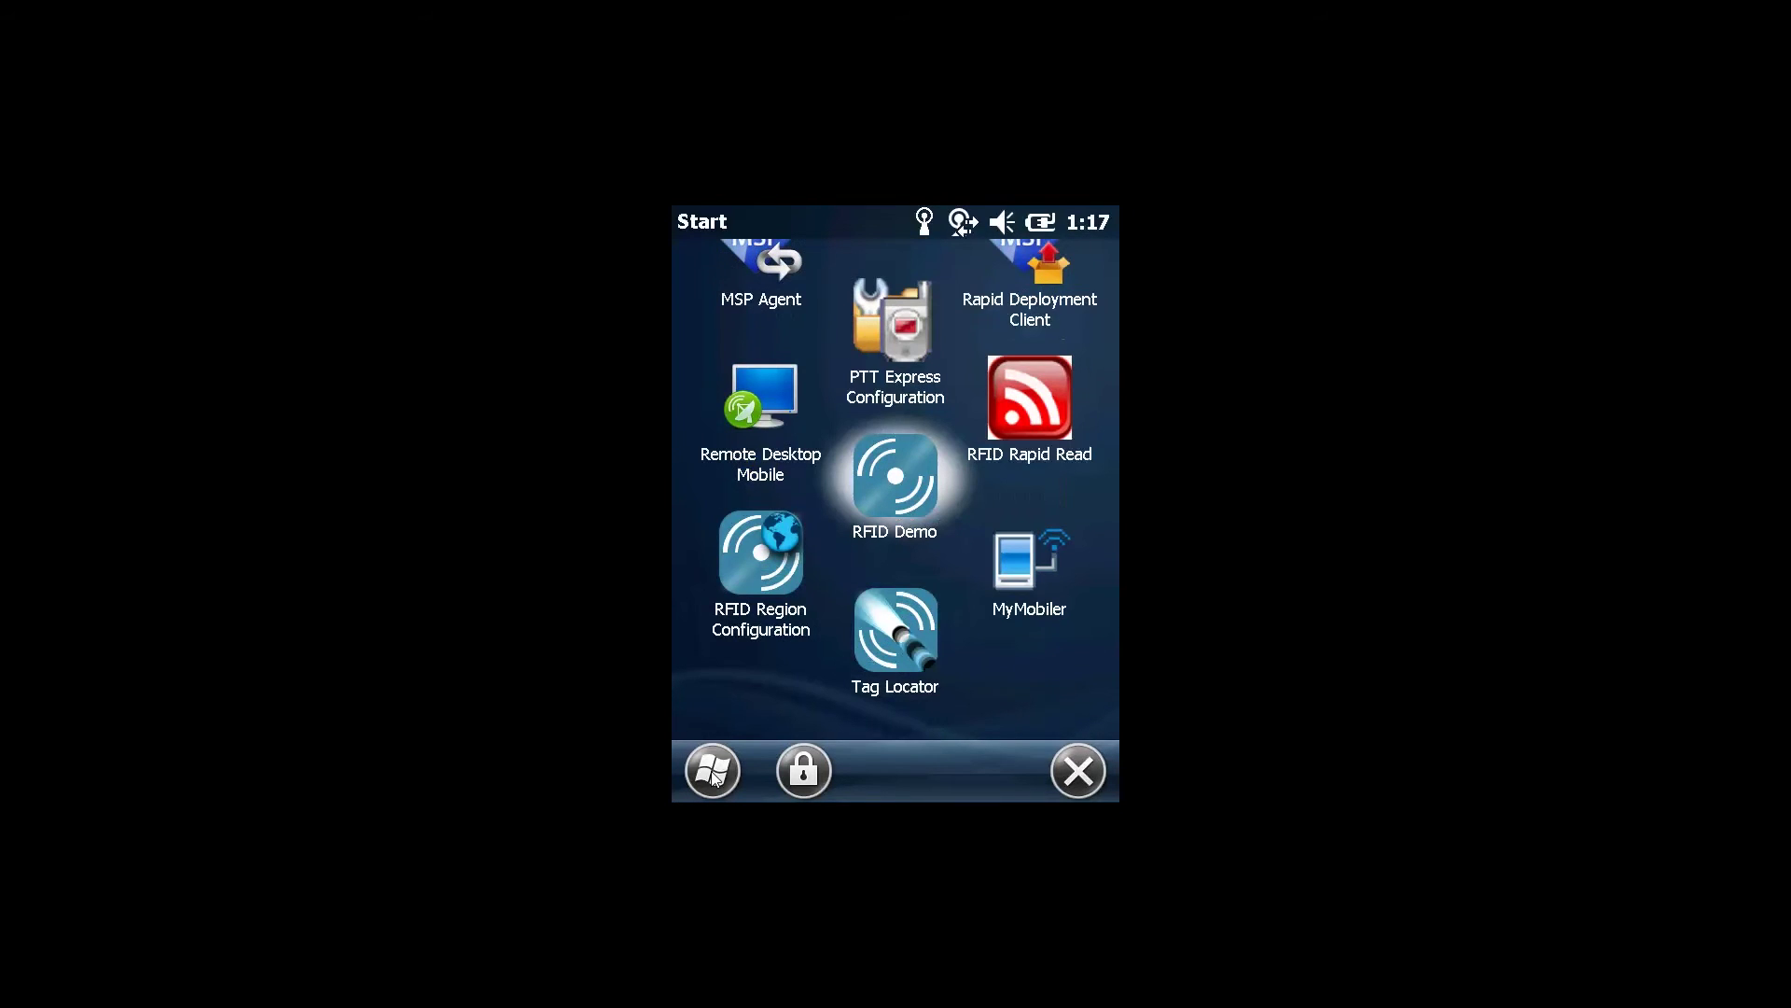